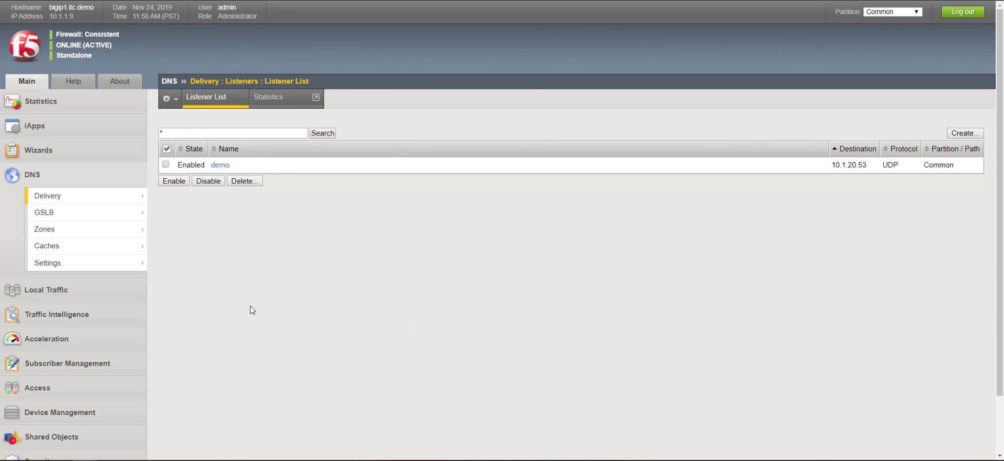
Open the lyons.demo. zone from the ZoneRunner zone list and review its resource records
mouse_move(107, 230)
mouse_move(148, 231)
mouse_move(208, 262)
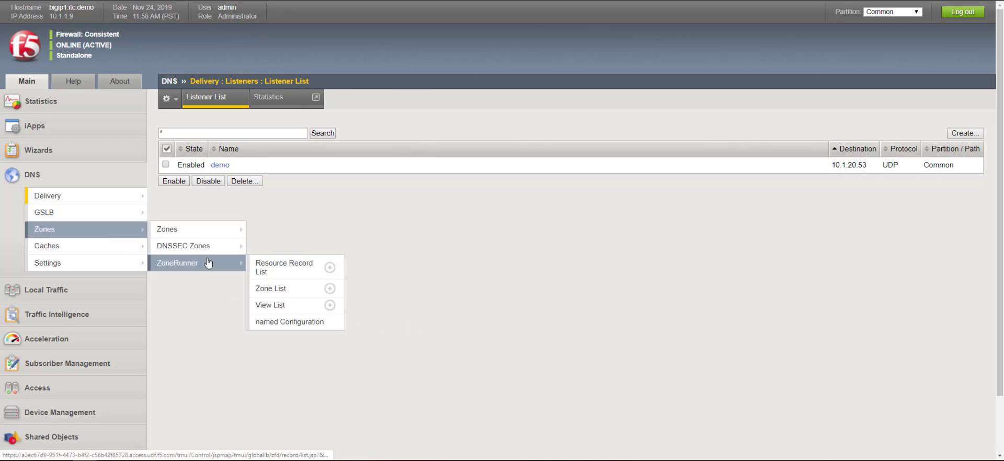
click(279, 292)
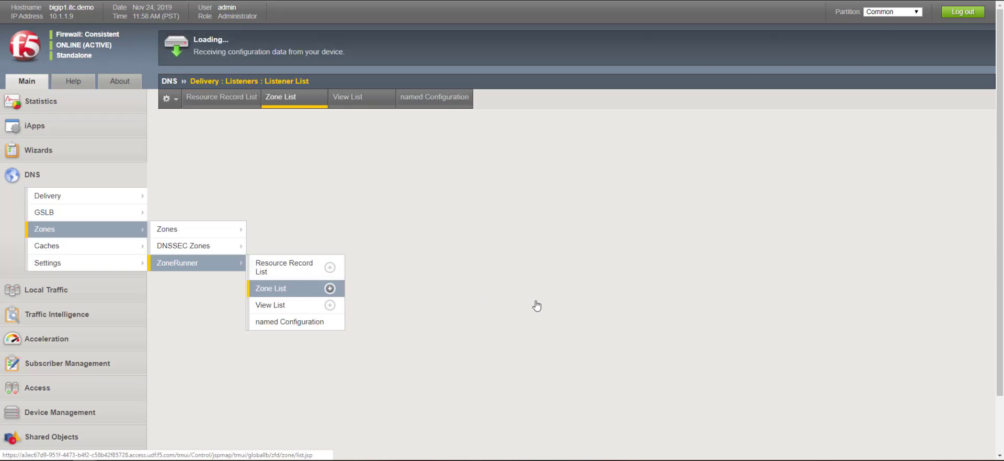
click(212, 224)
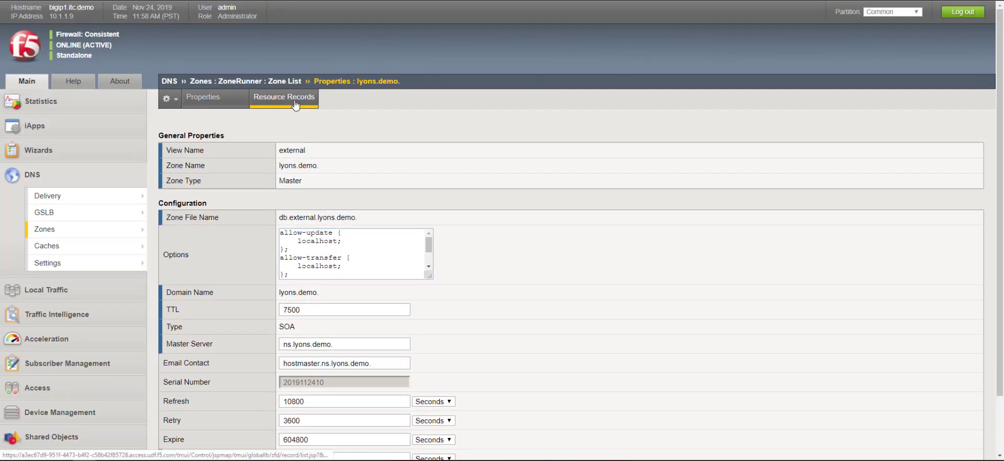
click(289, 102)
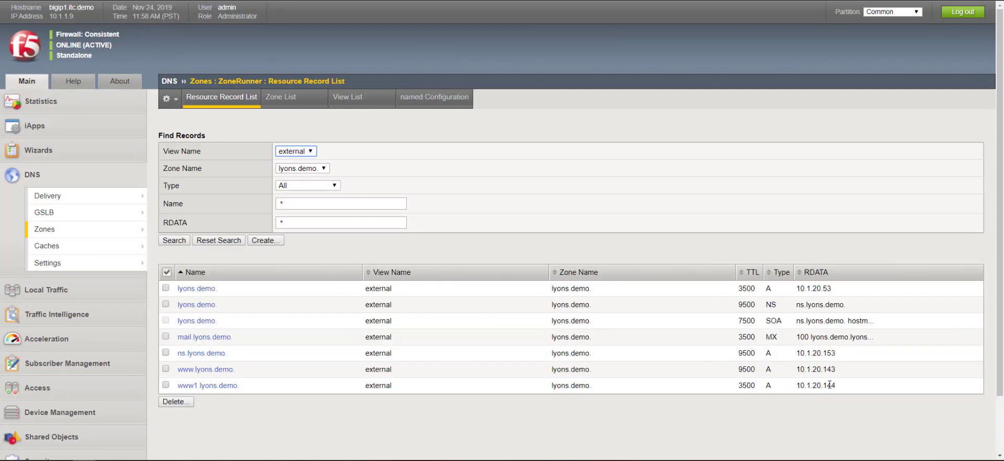
drag(837, 388, 714, 297)
click(712, 299)
Open the lyons.demo zone from the DNS zone list to view its DNS Express properties
mouse_move(99, 233)
mouse_move(192, 234)
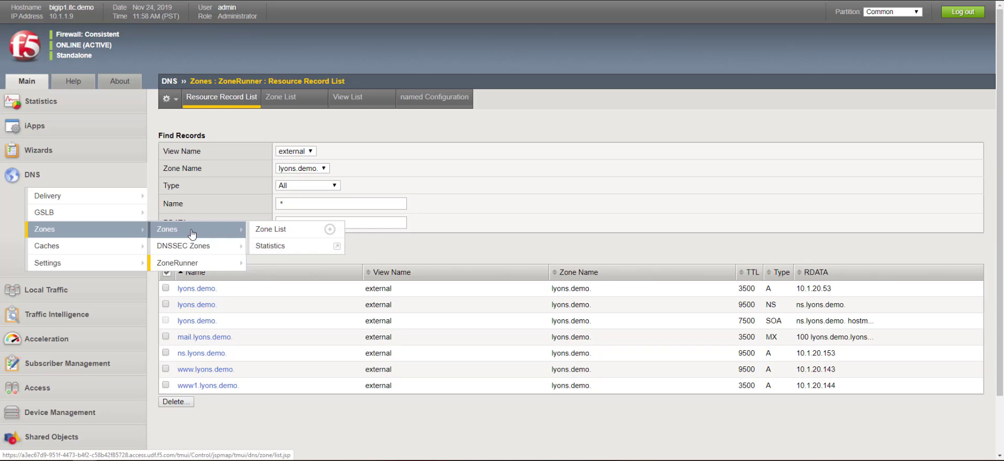
click(270, 230)
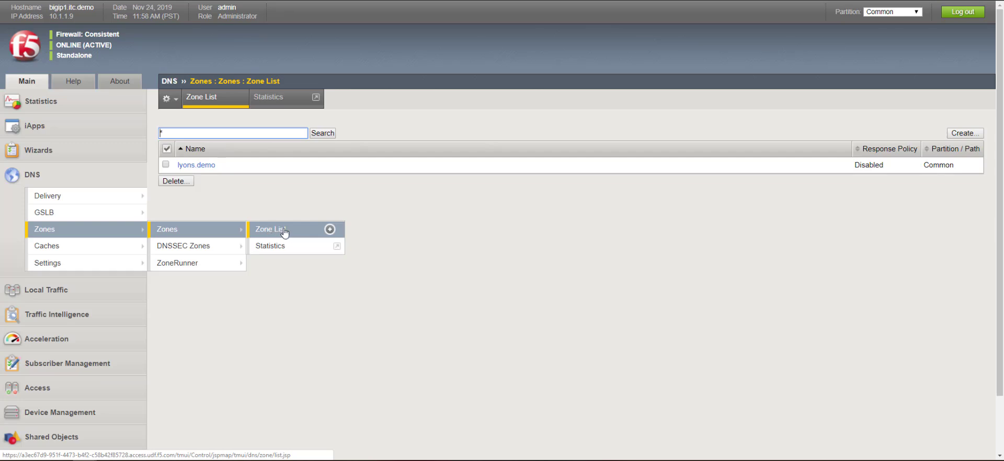
click(293, 312)
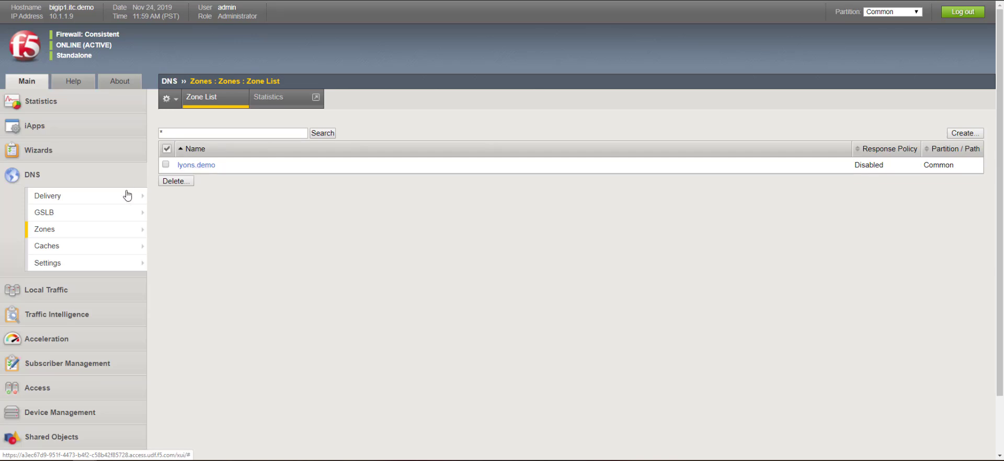
mouse_move(107, 230)
mouse_move(218, 230)
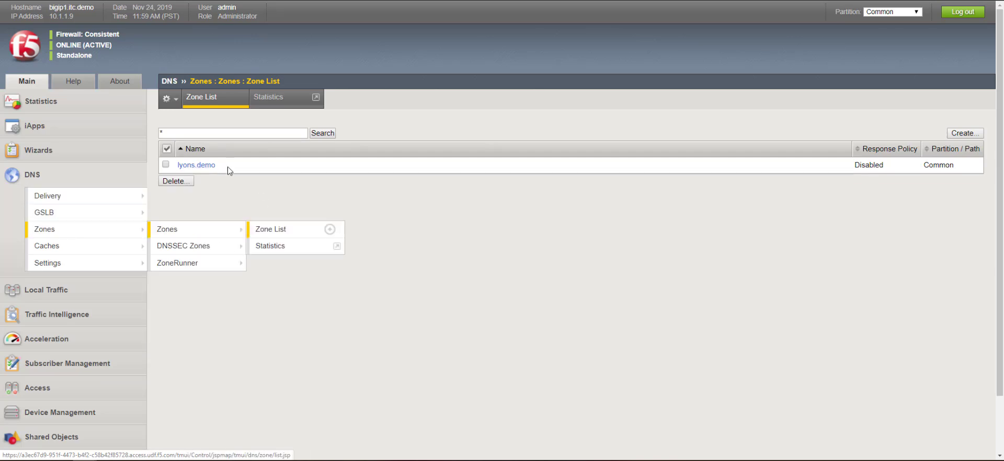
click(210, 165)
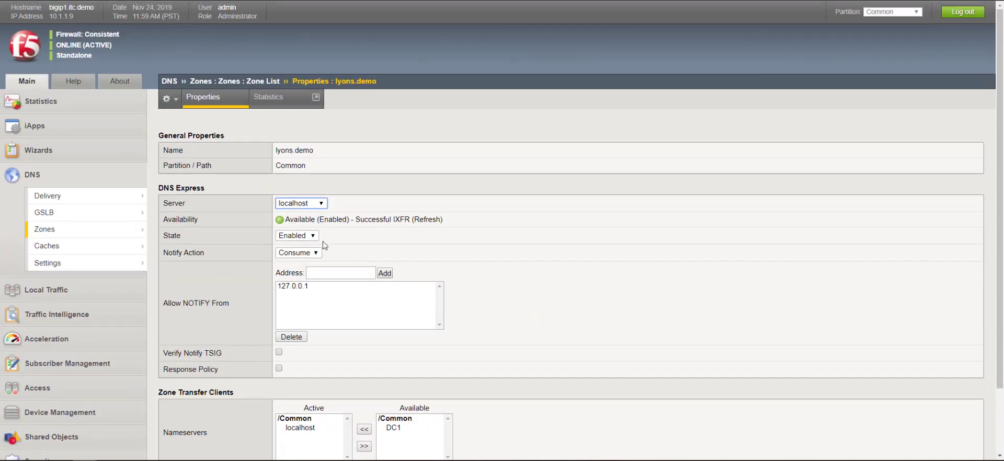
Open the demo DNS delivery profile and examine its BIND server, DNS Security and DNS Security Profile Name settings
mouse_move(100, 202)
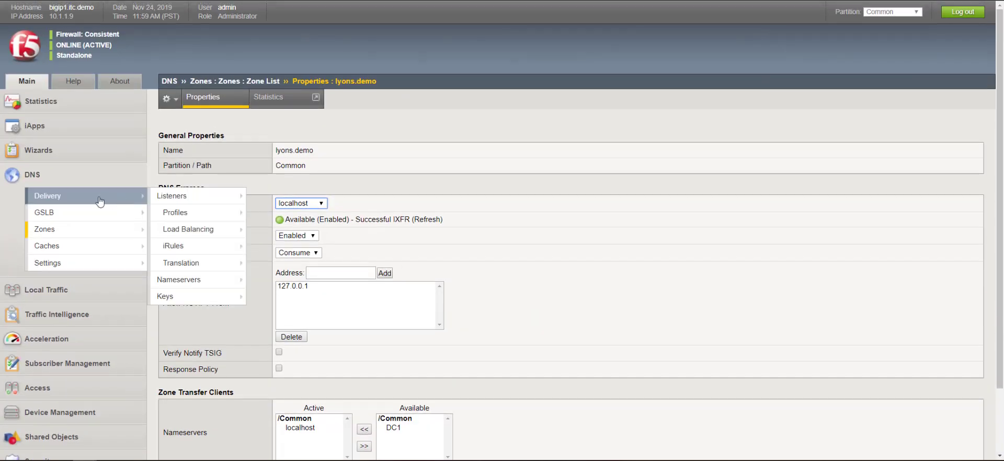
mouse_move(186, 214)
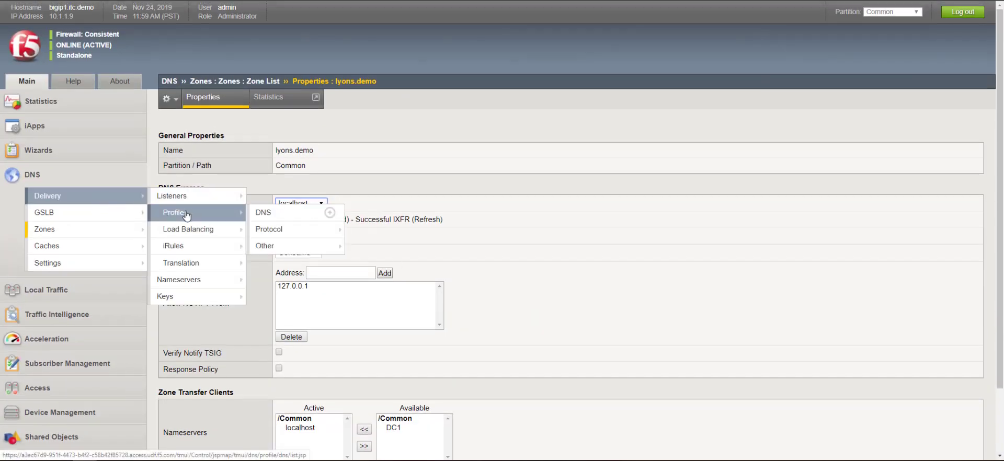
click(286, 213)
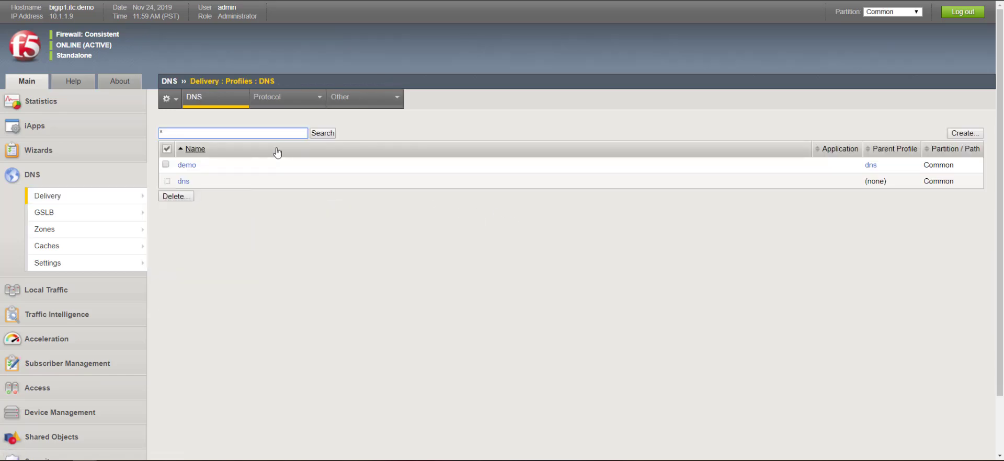
click(188, 164)
scroll(472, 325, down, 3)
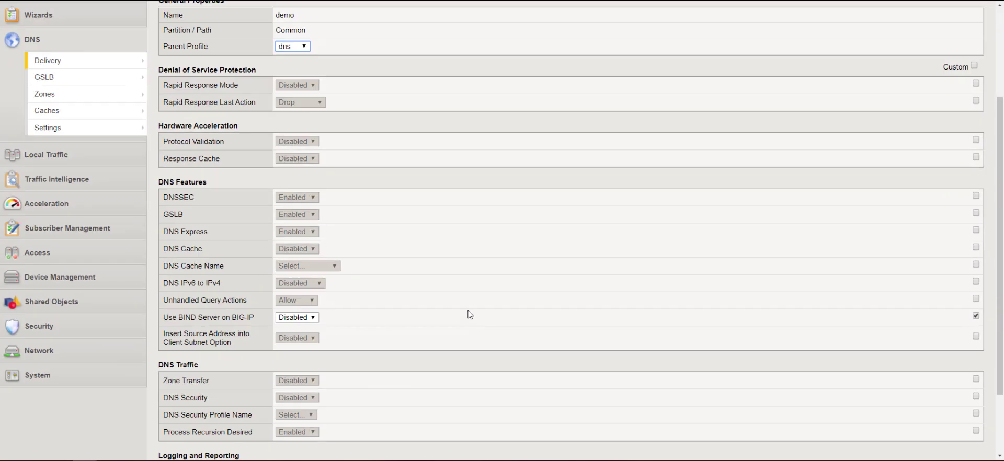
scroll(423, 306, down, 2)
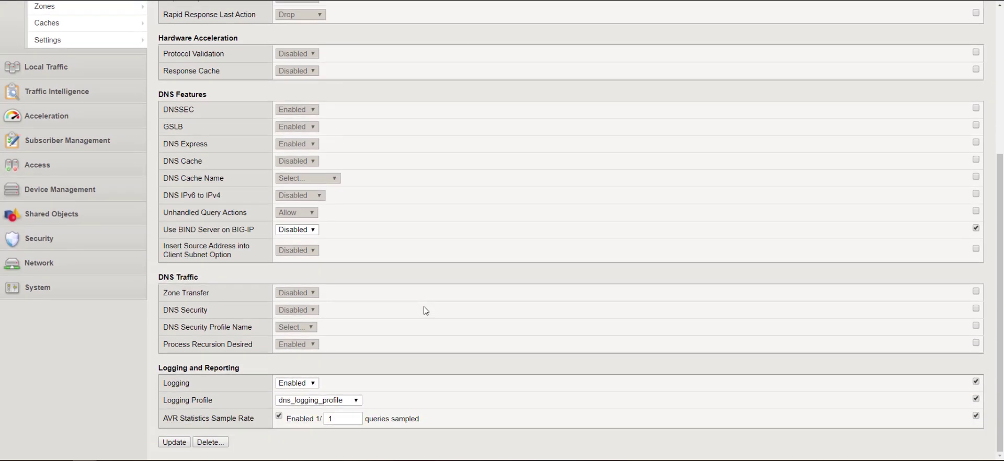
drag(253, 228, 165, 227)
click(165, 227)
drag(173, 310, 240, 329)
click(214, 310)
click(240, 329)
scroll(222, 403, up, 4)
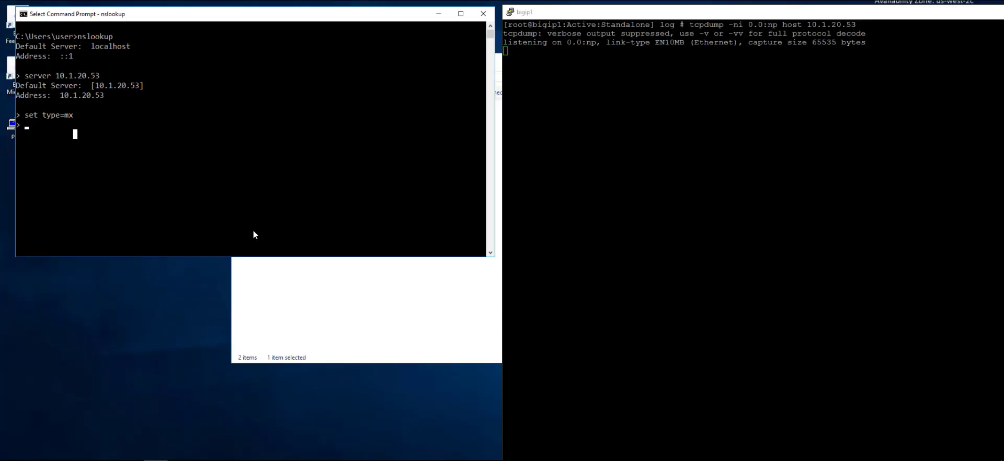
Switch to the Command Prompt running nslookup, reposition its window beside the tcpdump session, and review the configured server and query type
drag(274, 21, 256, 22)
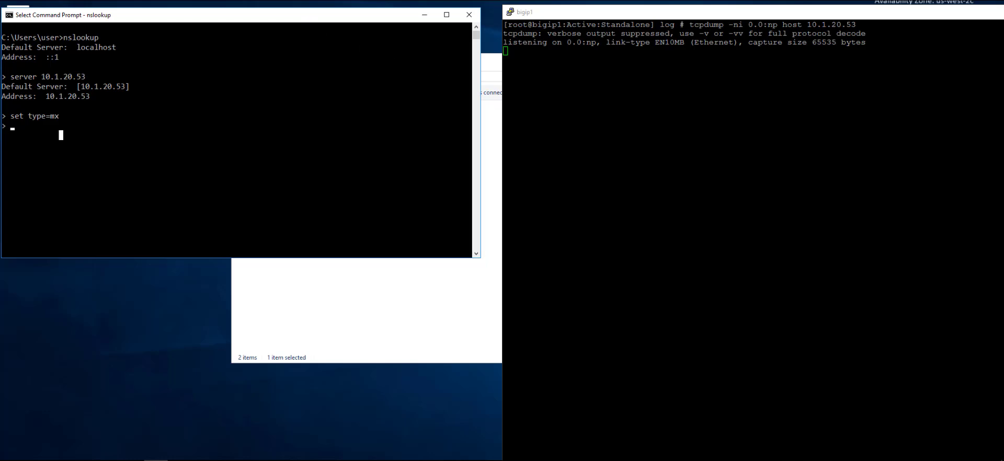
key(alt+Tab)
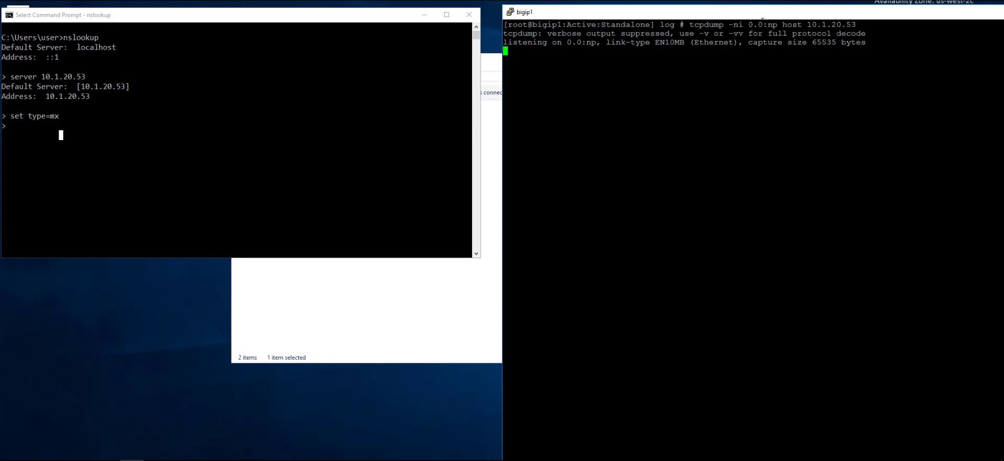
click(316, 165)
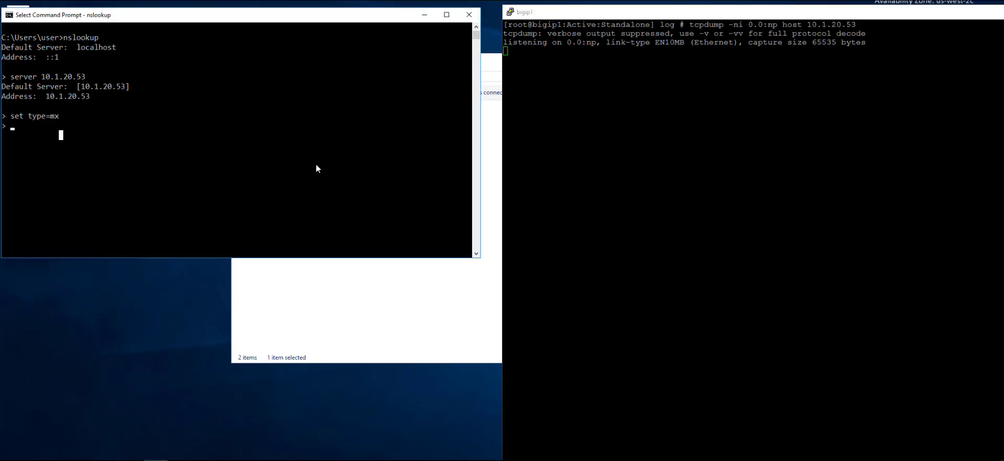
click(95, 76)
drag(48, 76, 44, 76)
click(56, 116)
key(Escape)
Query the MX record of mail.lyons.demo. in nslookup, running the lookup twice
text(mail.l)
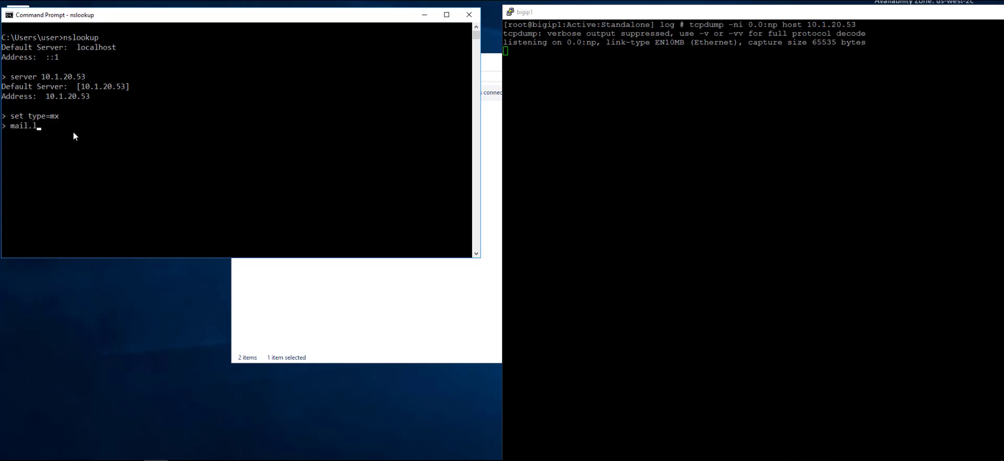
text(yons.demo.)
key(Return)
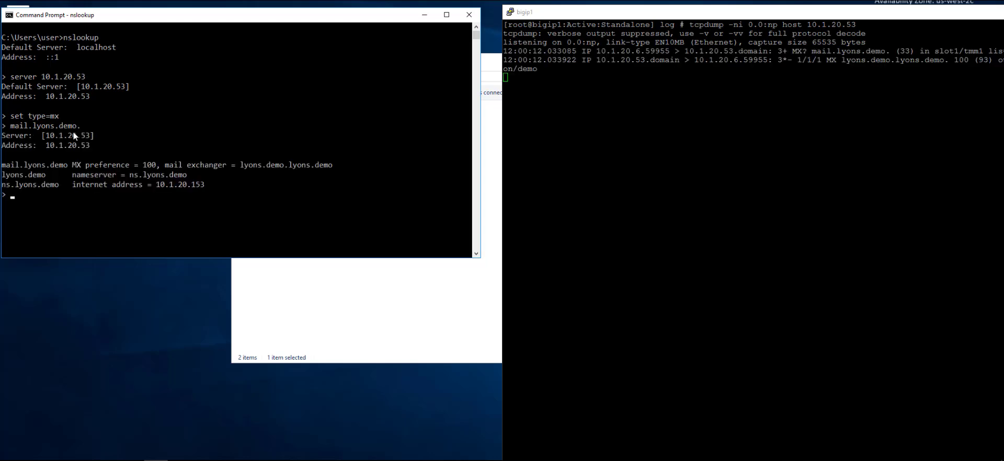
key(Up)
key(Return)
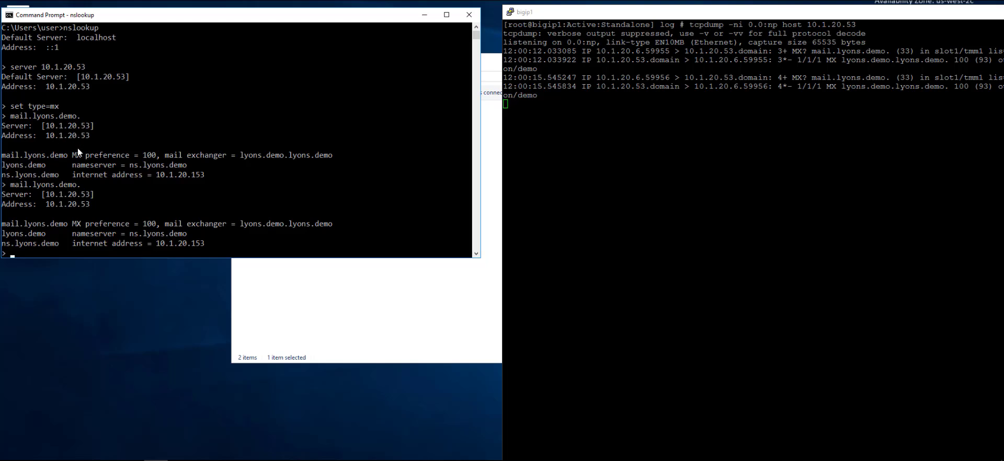
Set the nslookup query type to a and look up lyons.demo
text(set type=a)
key(Return)
text(lyons.demo)
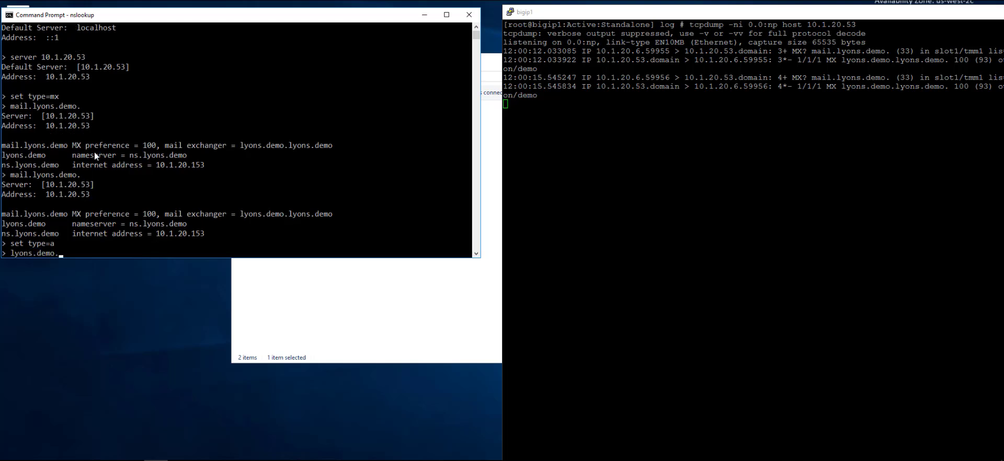
text(.)
key(Return)
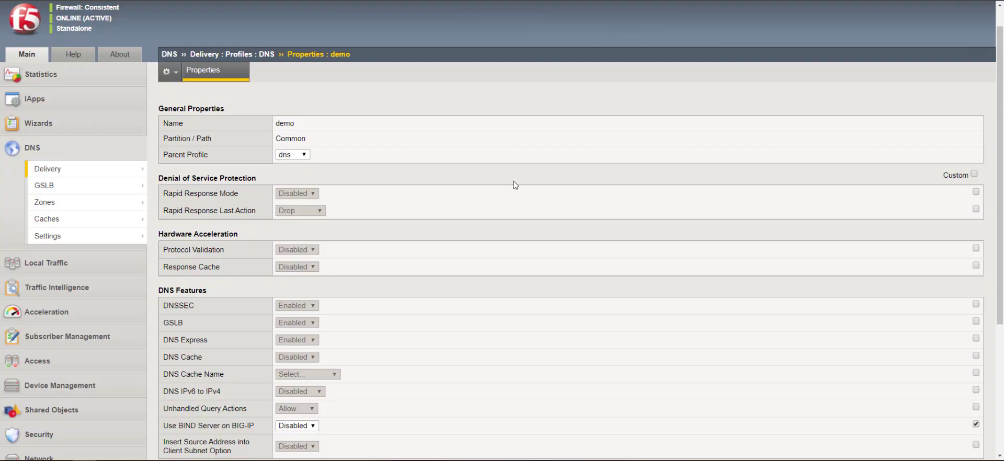
Switch back to the BIG-IP web interface and review the module provisioning on the system's Resource Provisioning page
scroll(90, 411, down, 3)
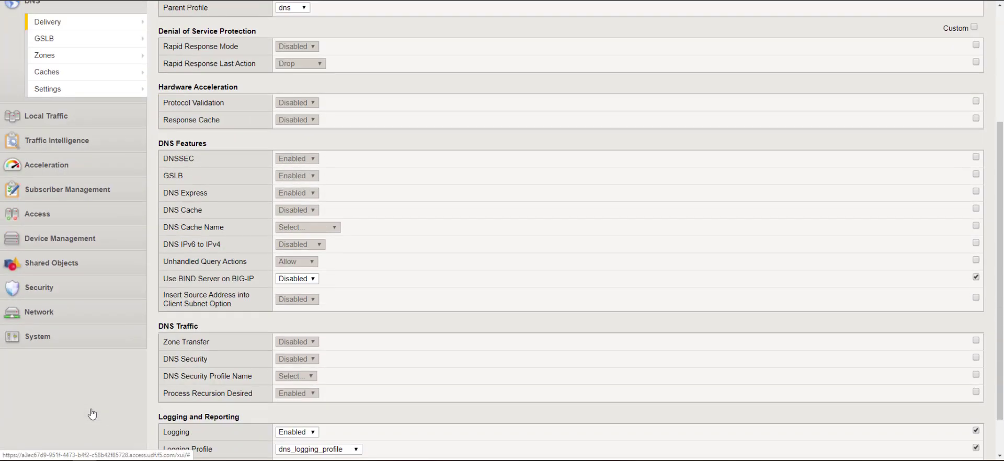
click(78, 344)
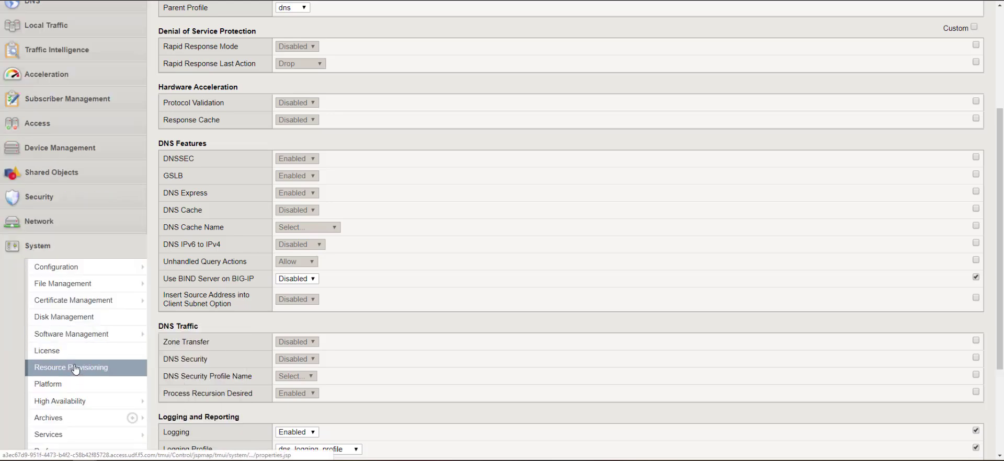
click(74, 368)
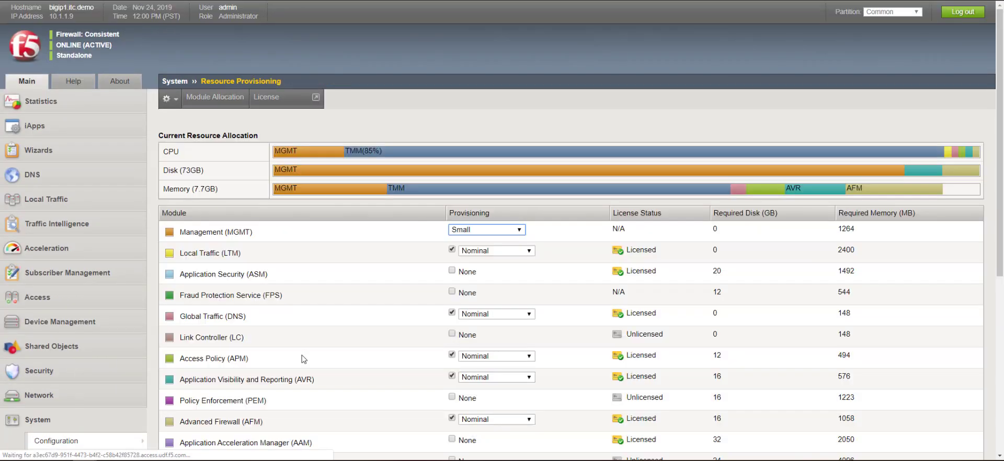
scroll(298, 340, down, 2)
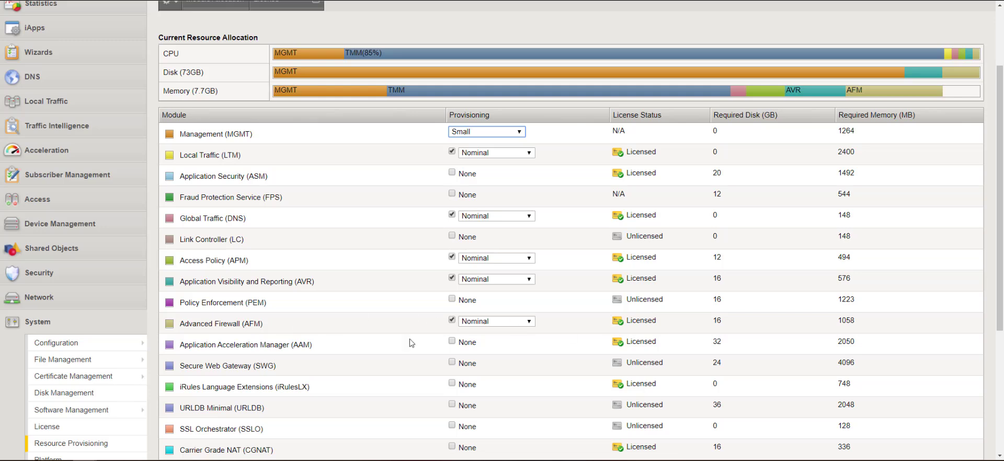
Start a new DNS protocol security profile and name it demo
click(68, 276)
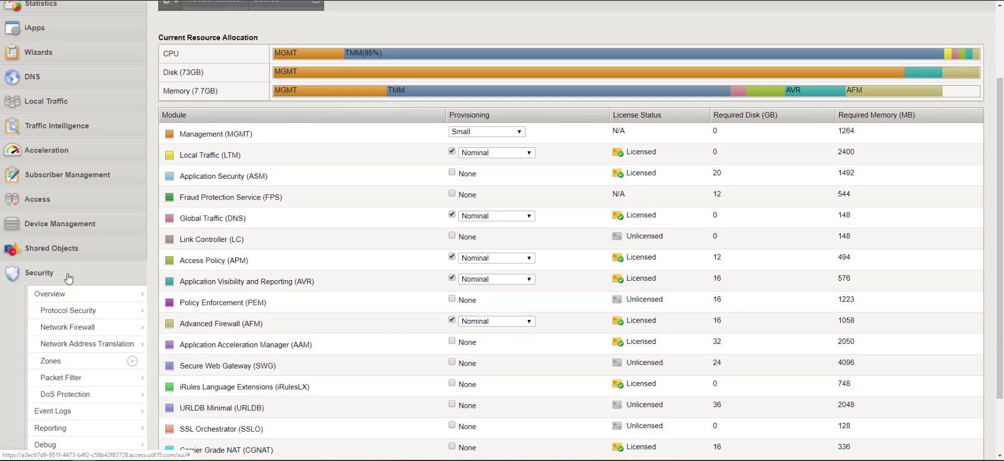
mouse_move(77, 314)
mouse_move(229, 314)
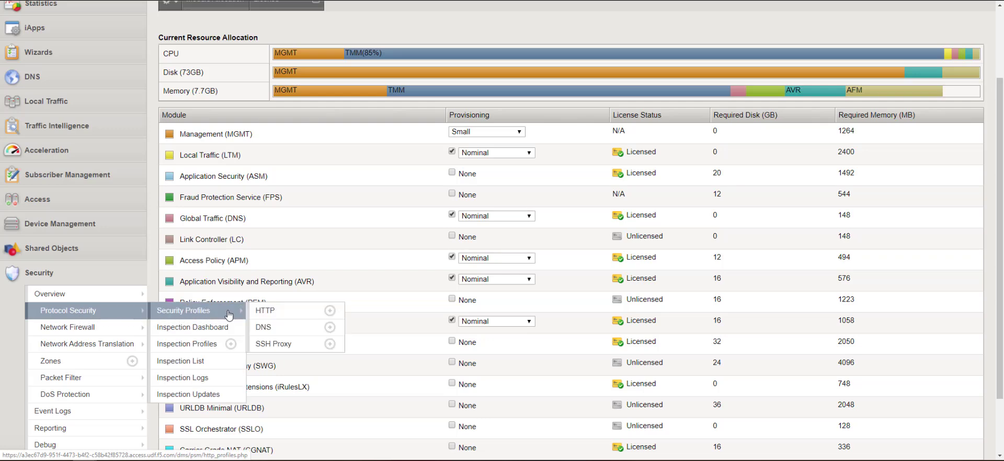
click(267, 327)
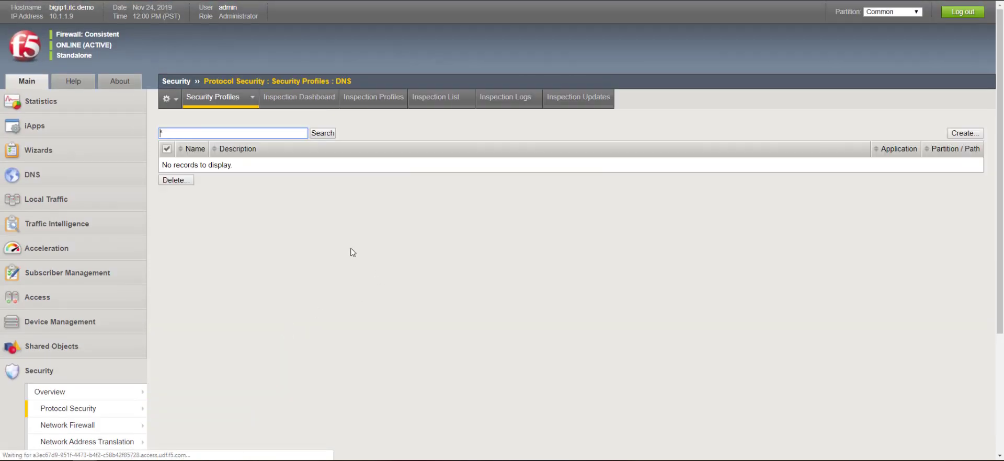
click(967, 135)
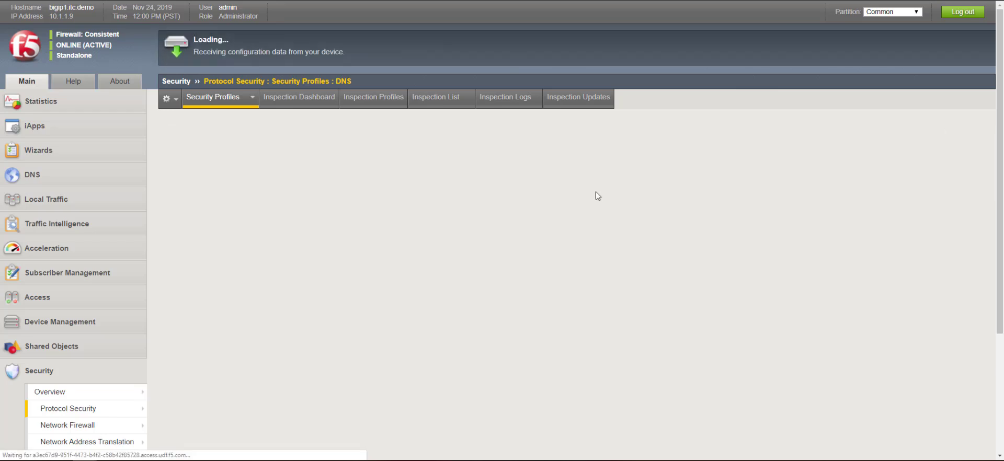
text(demo)
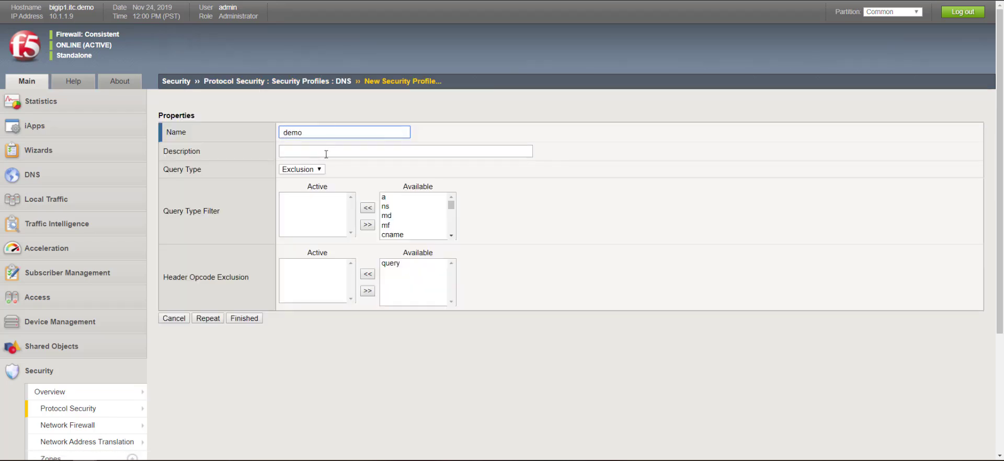
Set the demo profile's query type to Inclusion and add a and aaaa to the active query type filter
click(315, 171)
click(309, 181)
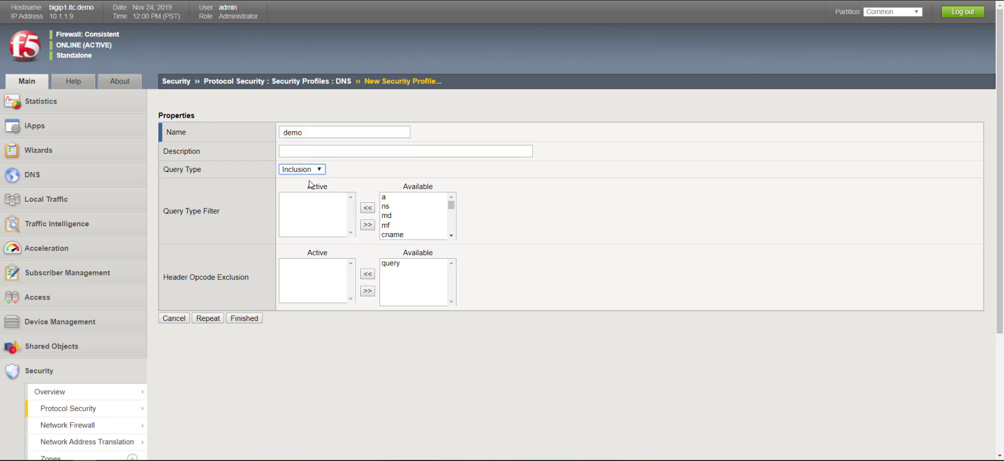
click(387, 198)
click(375, 207)
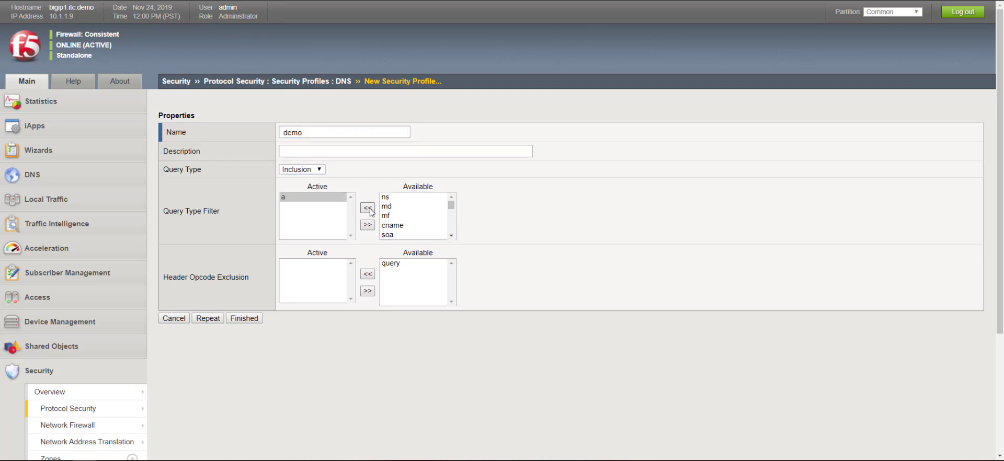
click(411, 217)
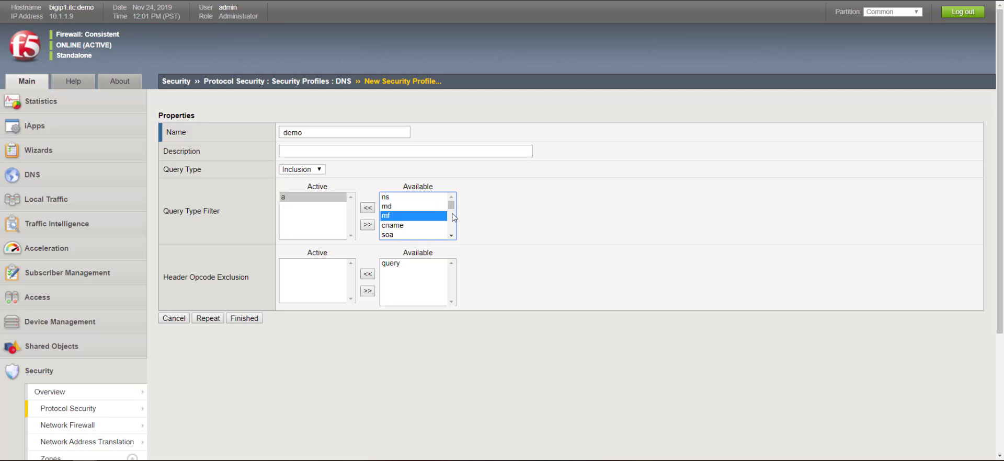
scroll(454, 218, down, 6)
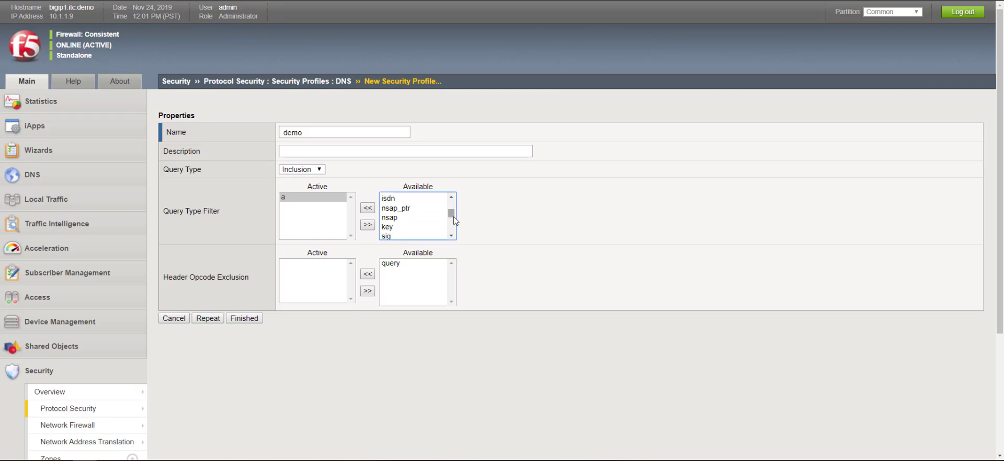
scroll(454, 219, down, 2)
click(401, 233)
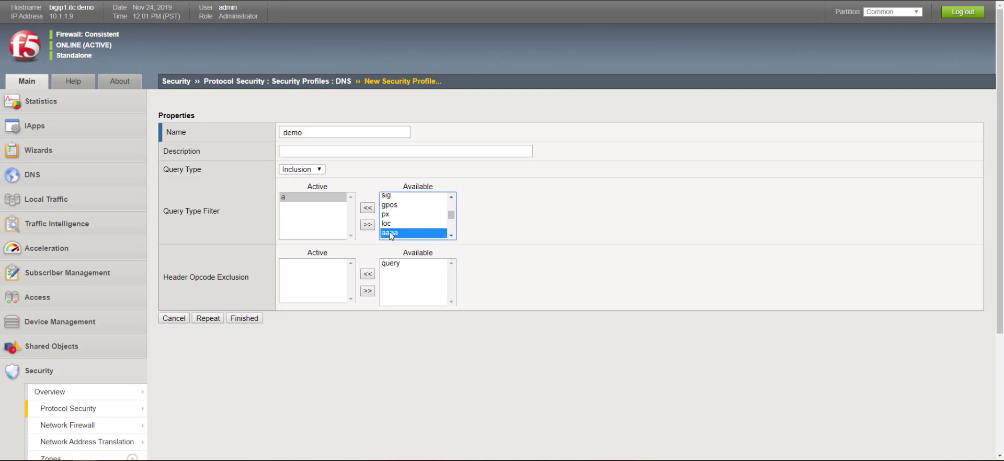
click(367, 208)
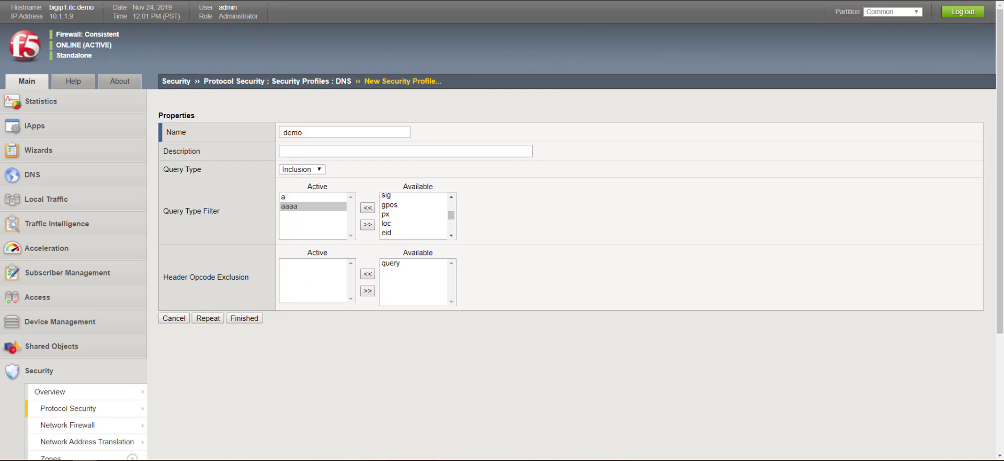
Read the help description of the Query Type setting and its Exclusion and Inclusion options
click(73, 81)
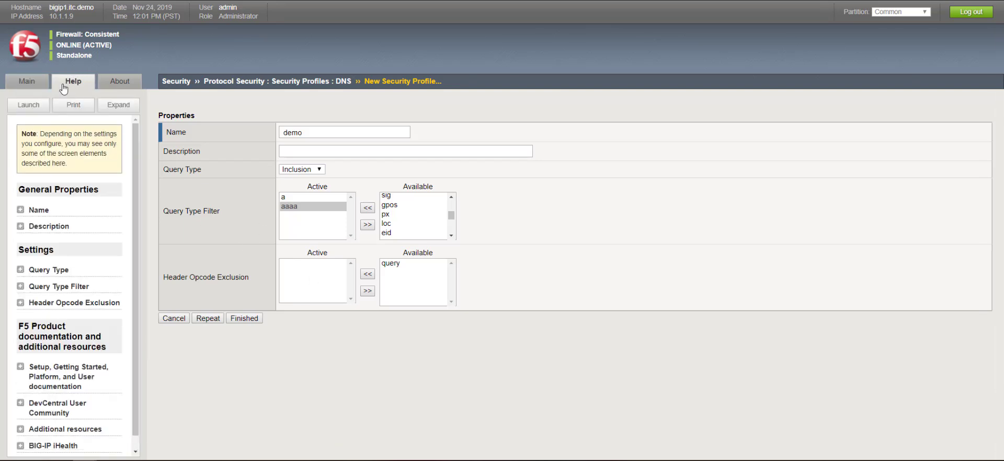
click(27, 271)
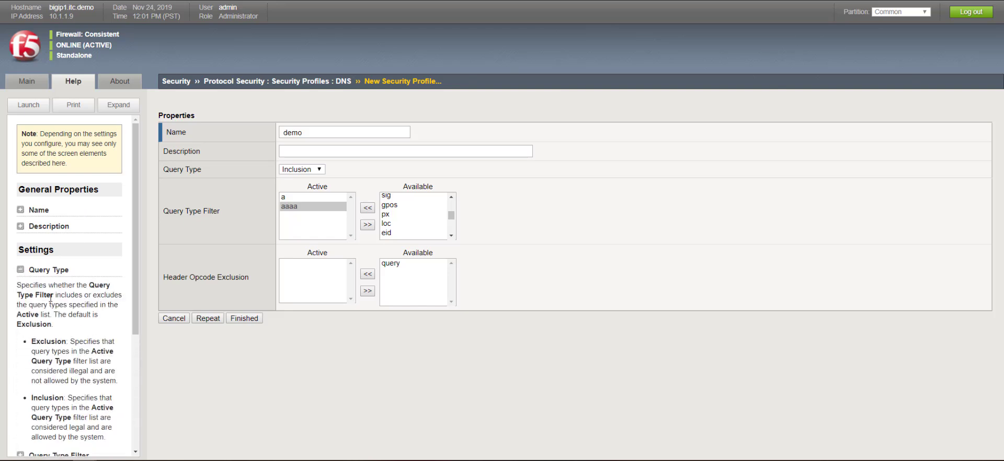
scroll(50, 299, down, 1)
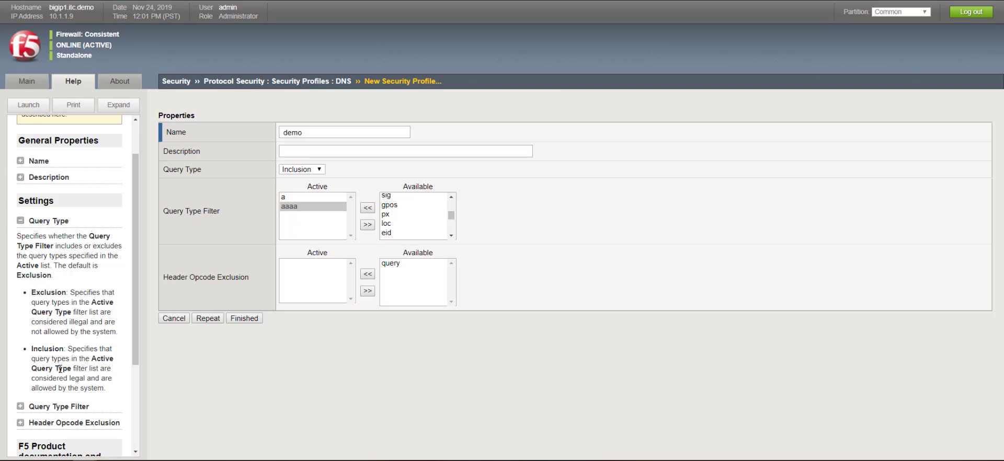
Finish creating the demo DNS security profile with the chosen query type filter
click(301, 209)
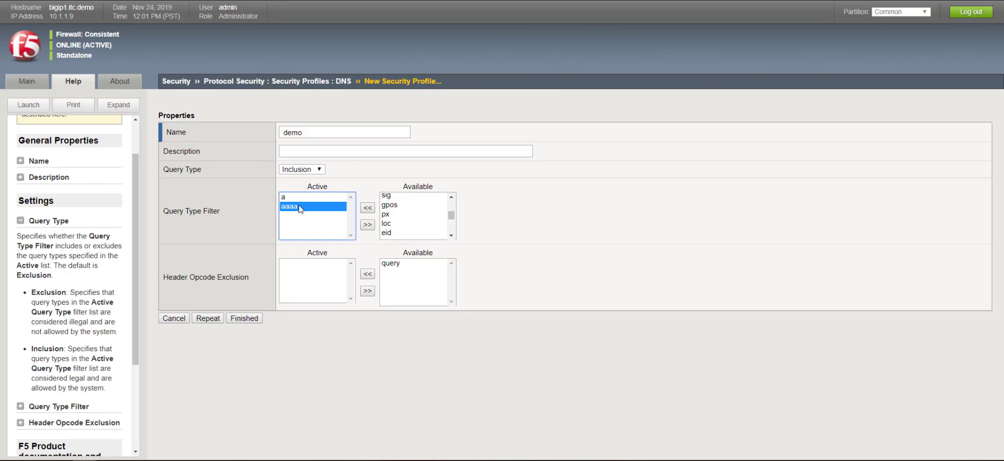
click(393, 223)
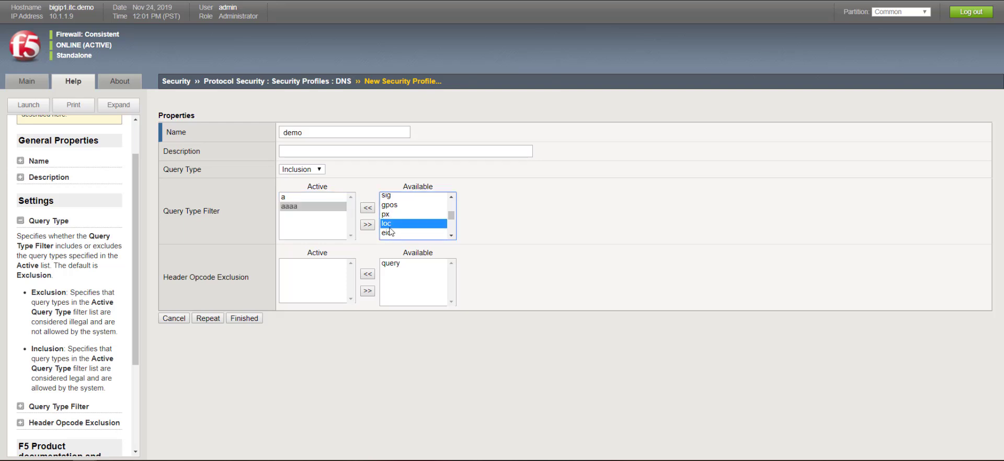
scroll(390, 231, up, 2)
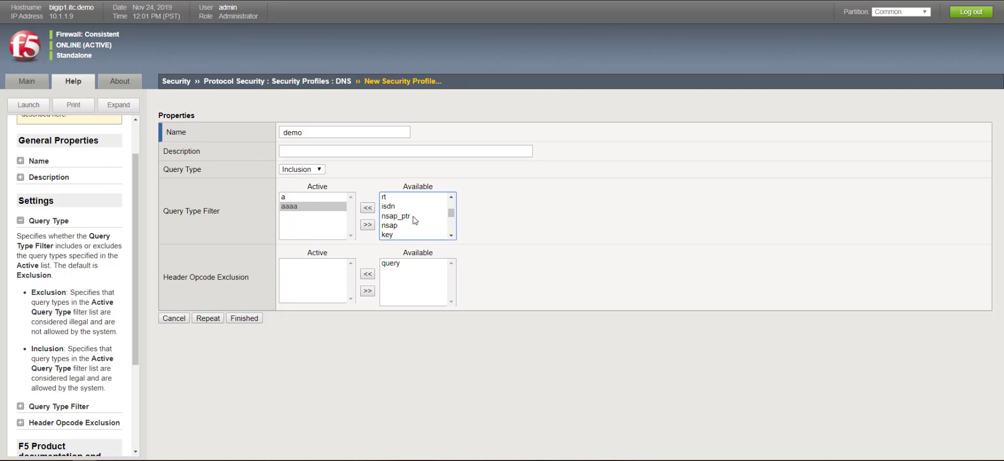
click(250, 322)
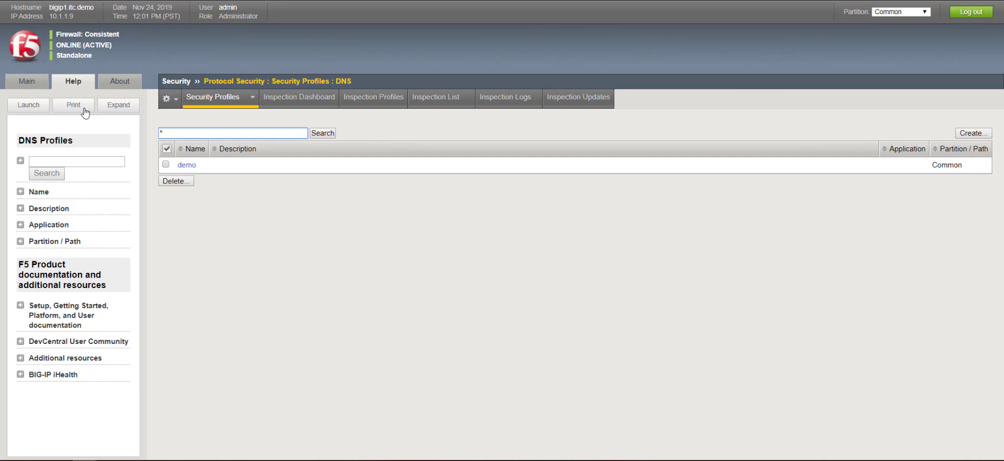
Go to the DNS delivery profiles of type DNS and open the custom DNS profile for editing
click(37, 84)
mouse_move(61, 178)
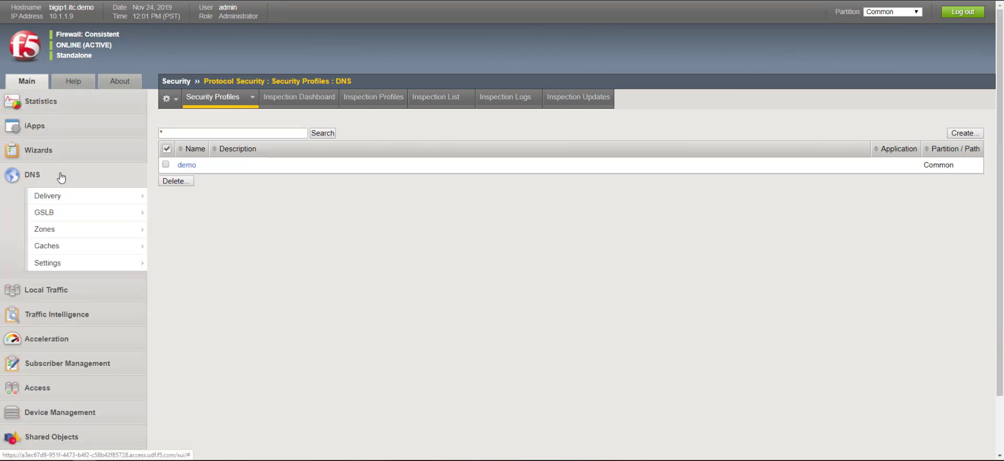
mouse_move(70, 197)
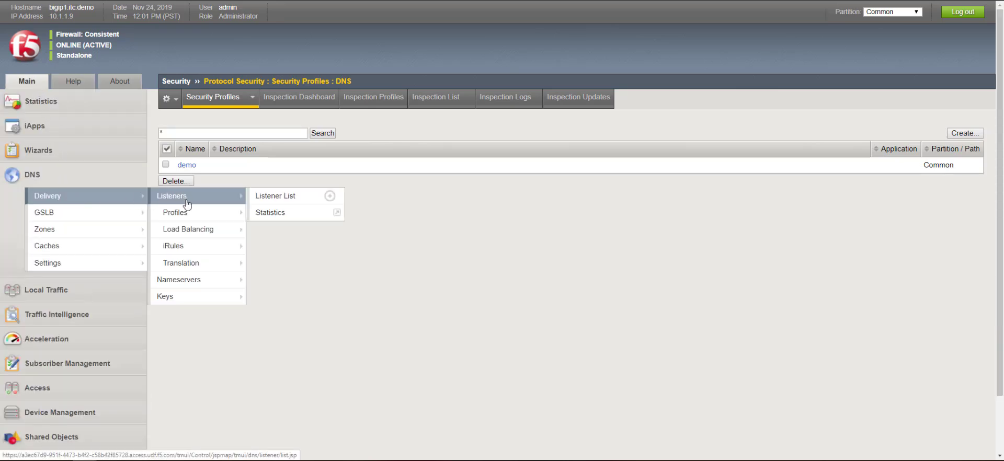
mouse_move(191, 213)
click(263, 213)
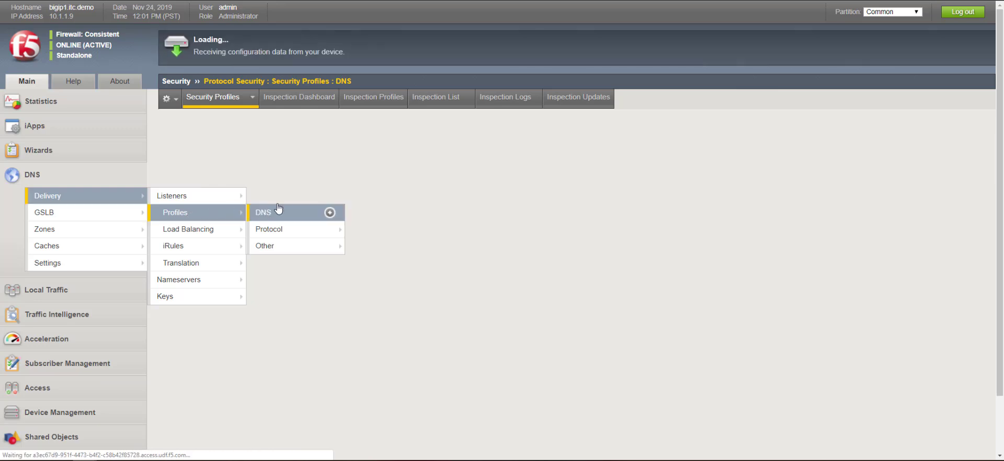
click(186, 165)
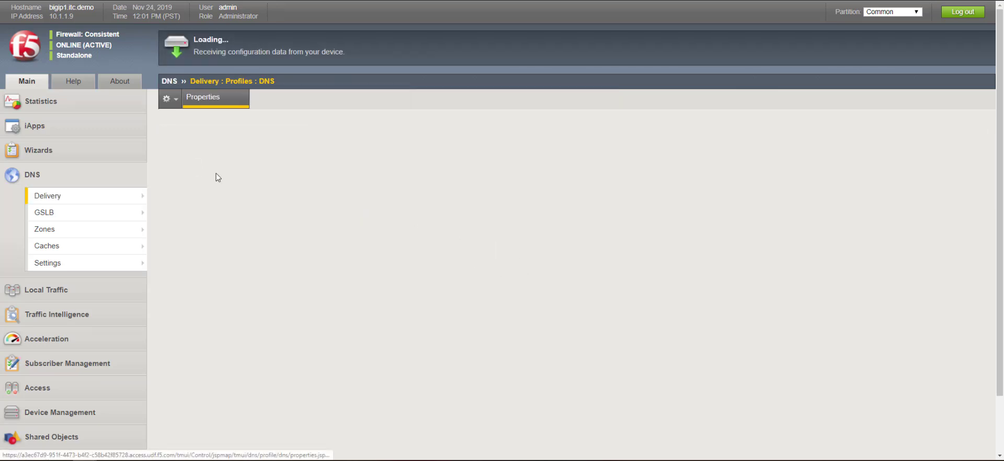
Override the DNS Traffic settings to enable DNS Security with the demo security profile, and update the DNS profile
scroll(381, 231, down, 3)
scroll(340, 296, down, 2)
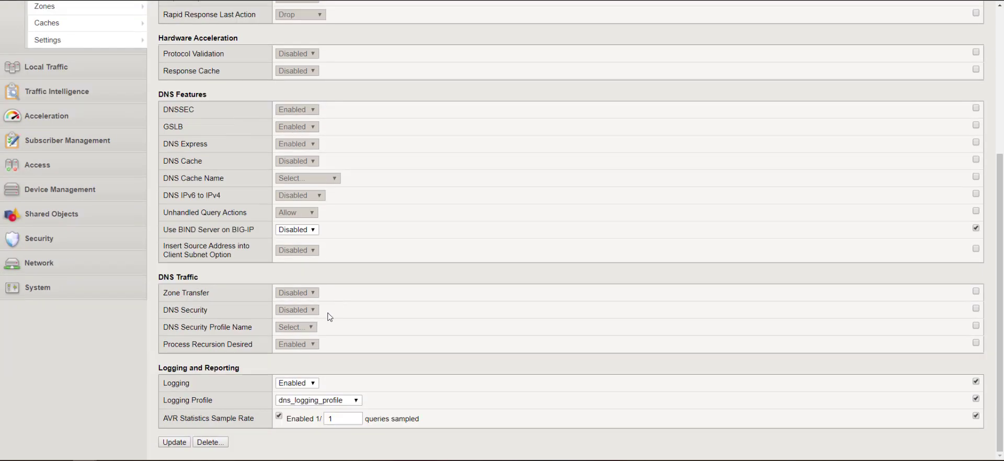
click(976, 309)
click(976, 325)
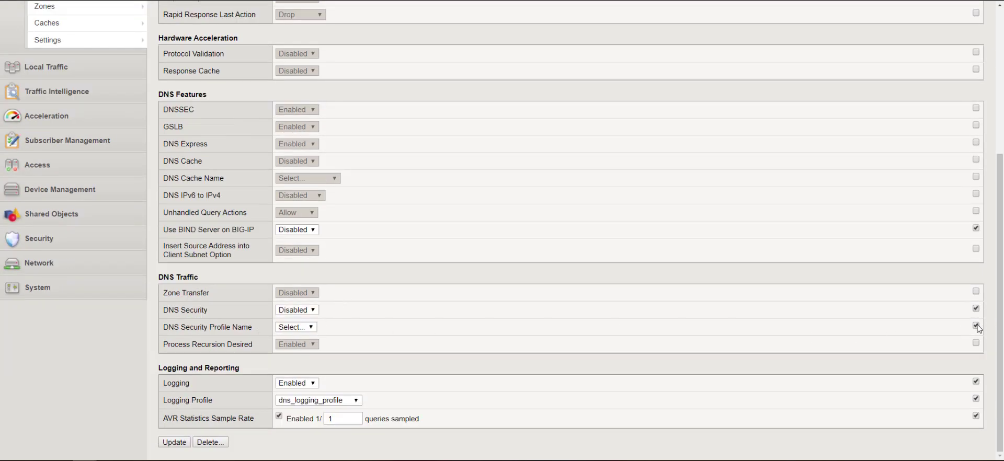
click(308, 312)
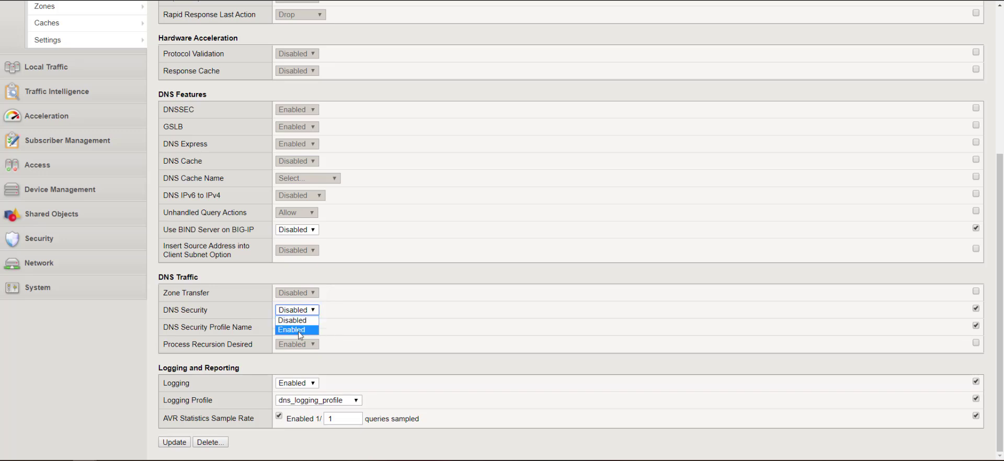
click(298, 331)
click(296, 327)
click(297, 353)
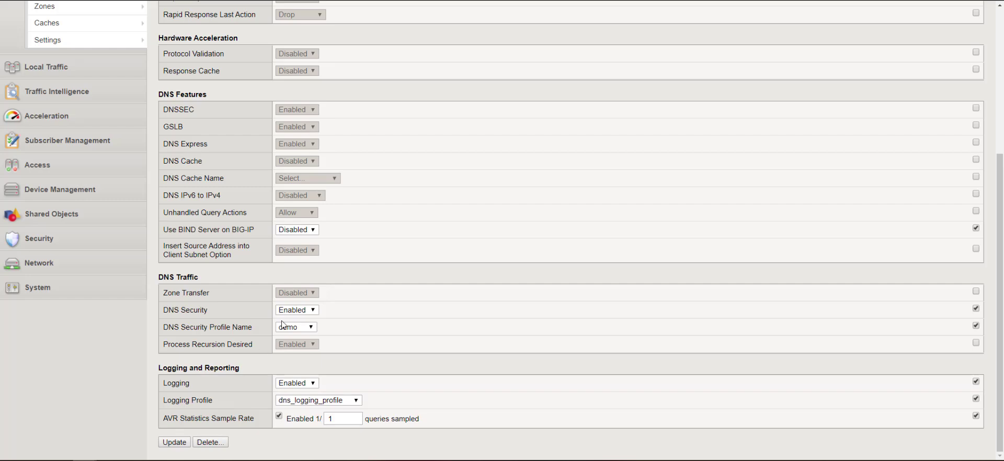
click(183, 445)
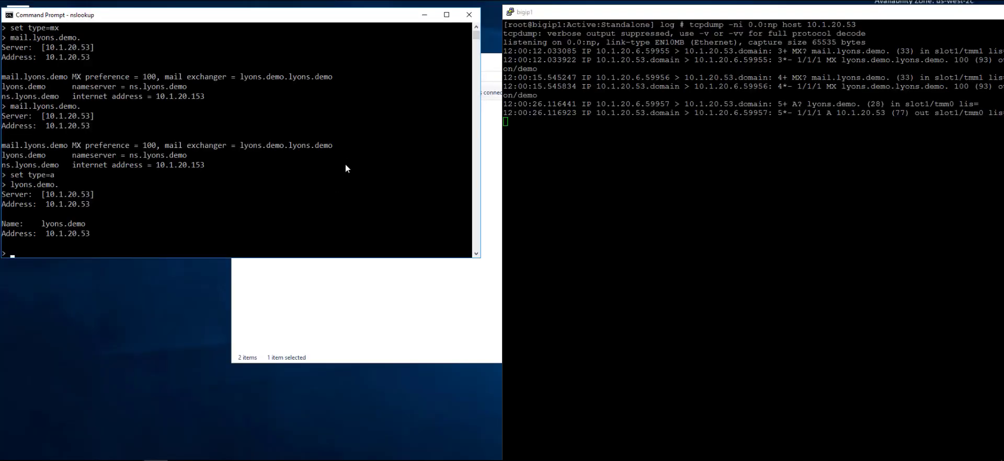
Switch to the nslookup command prompt and repeat the type a lookup of lyons.demo. five times
click(344, 165)
key(Up)
key(Return)
key(Up)
key(Return)
key(Up)
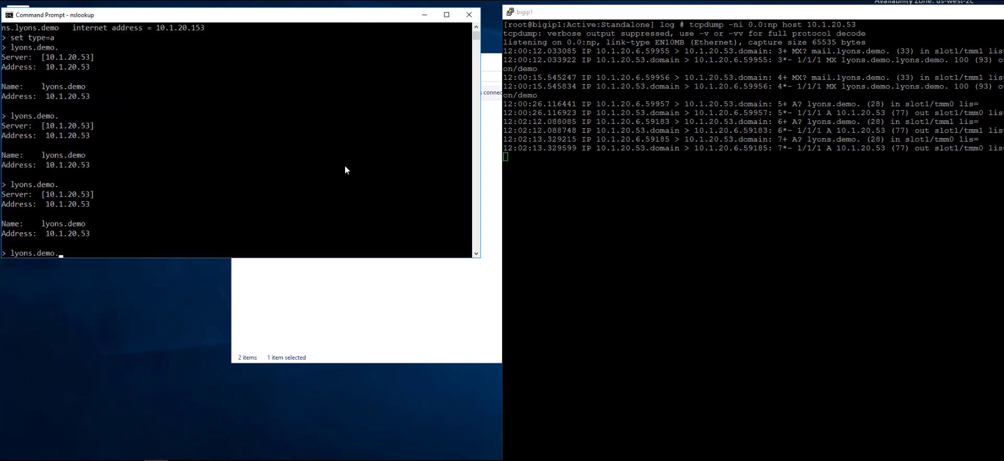
key(Return)
key(Up)
key(Return)
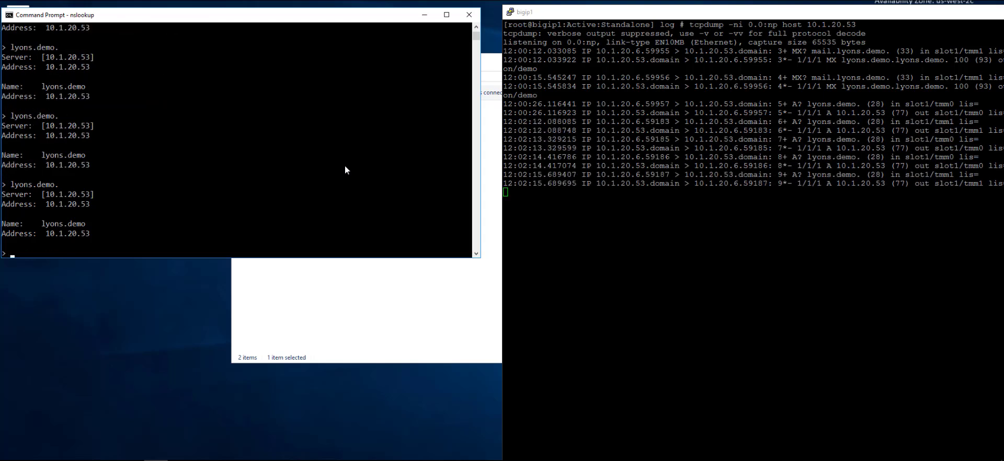
key(Up)
key(Return)
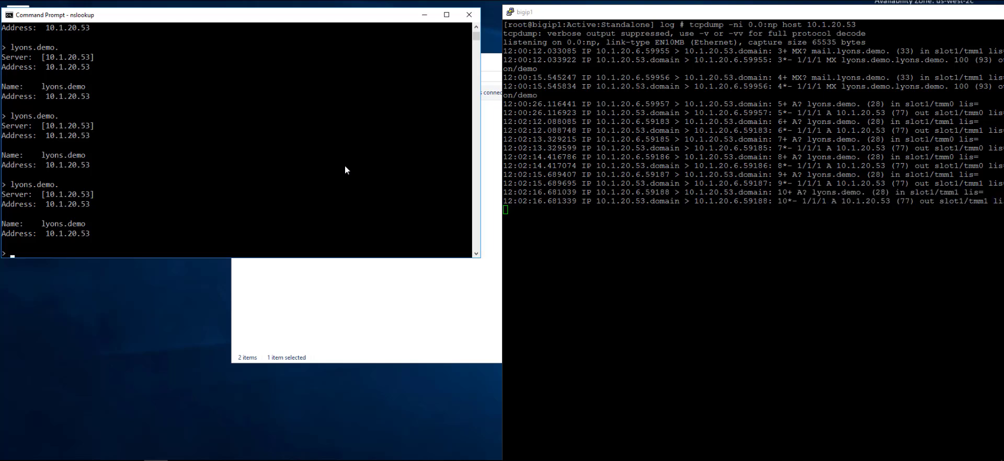
Set the nslookup query type to mx and look up lyons.demo
text(set type=mx)
key(Return)
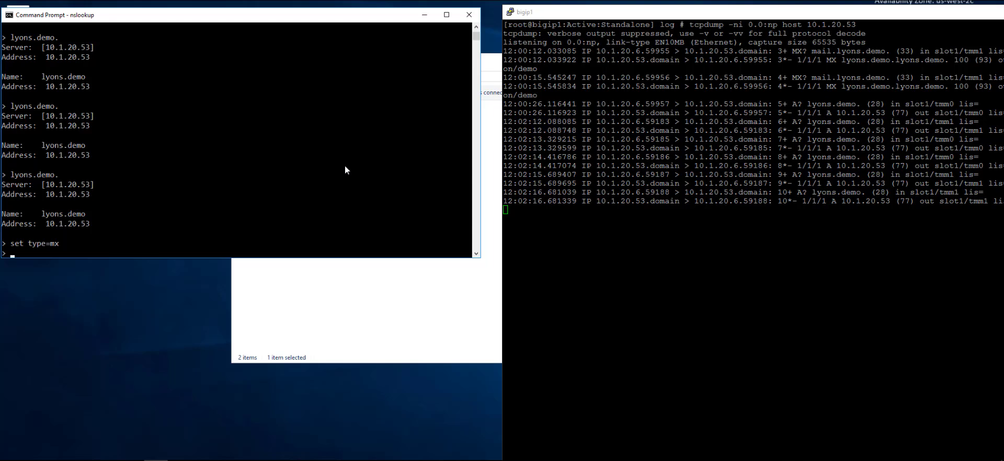
text(lyons.demo.)
key(Return)
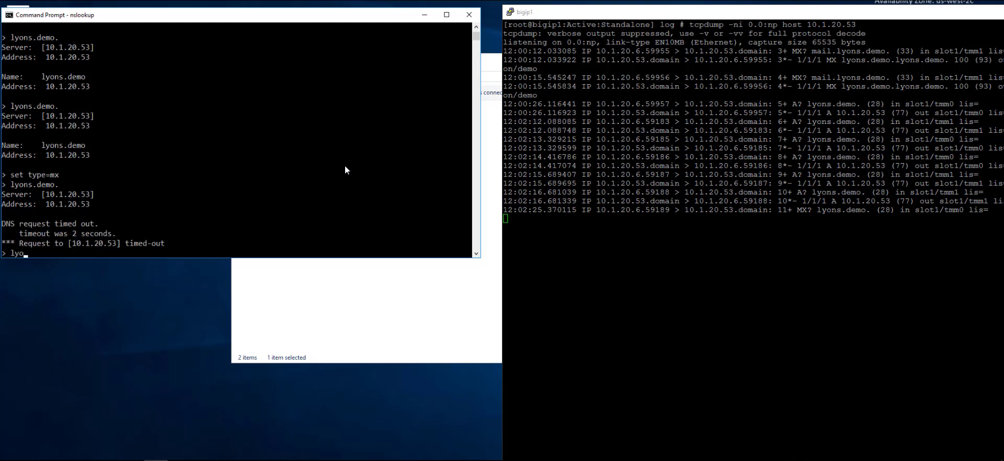
Look up the MX record of mail.lyons.demo. in nslookup three times
text(mail.lyons.demo.)
key(Return)
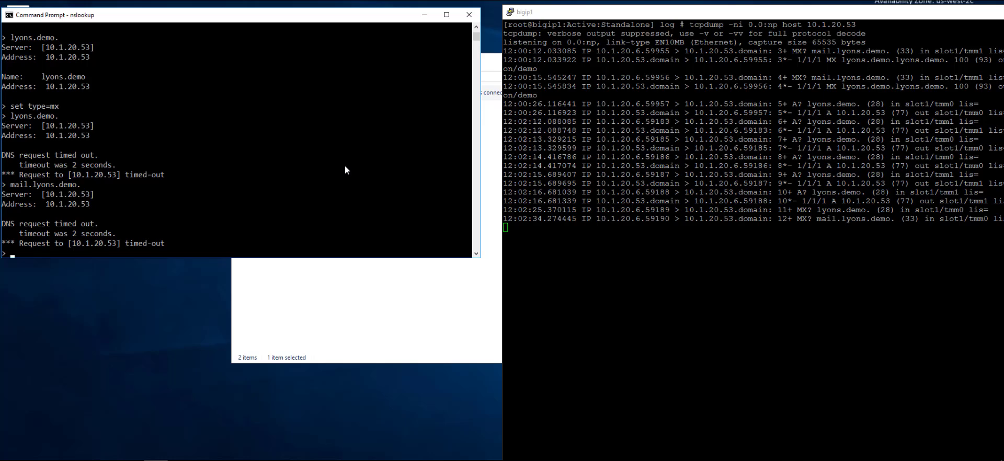
key(Up)
key(Return)
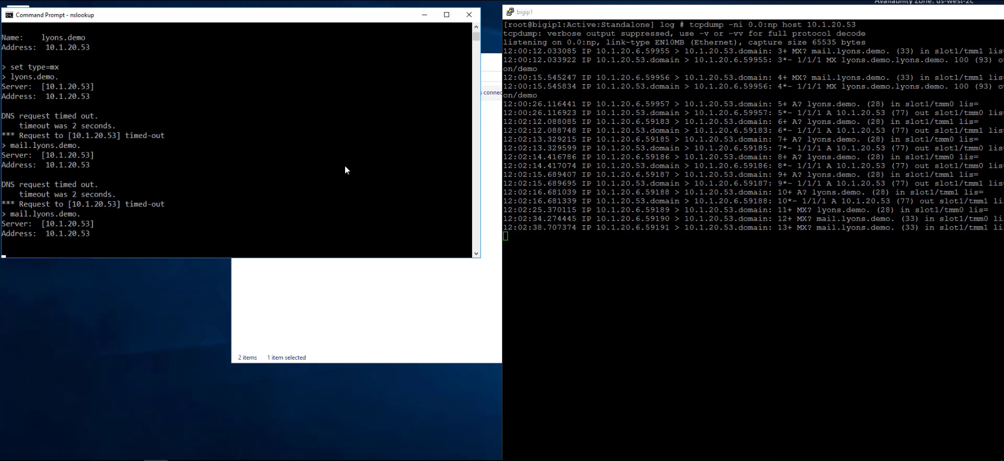
key(Up)
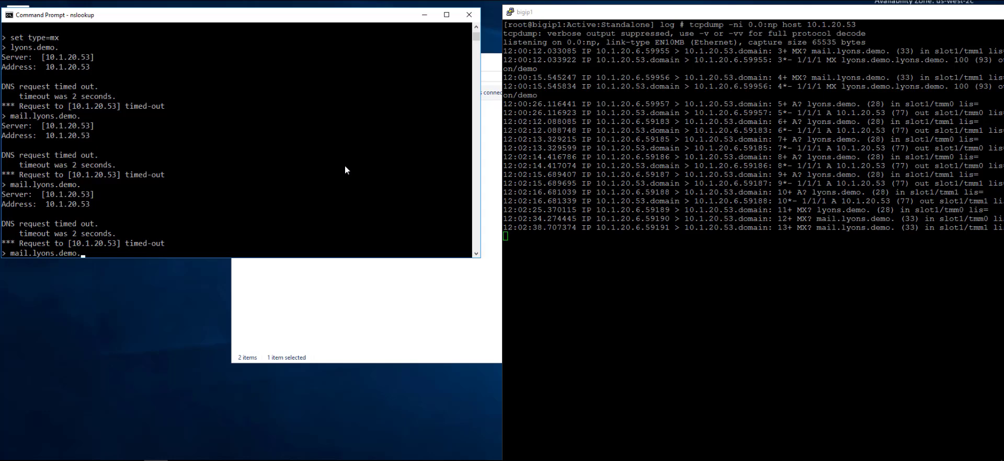
key(Return)
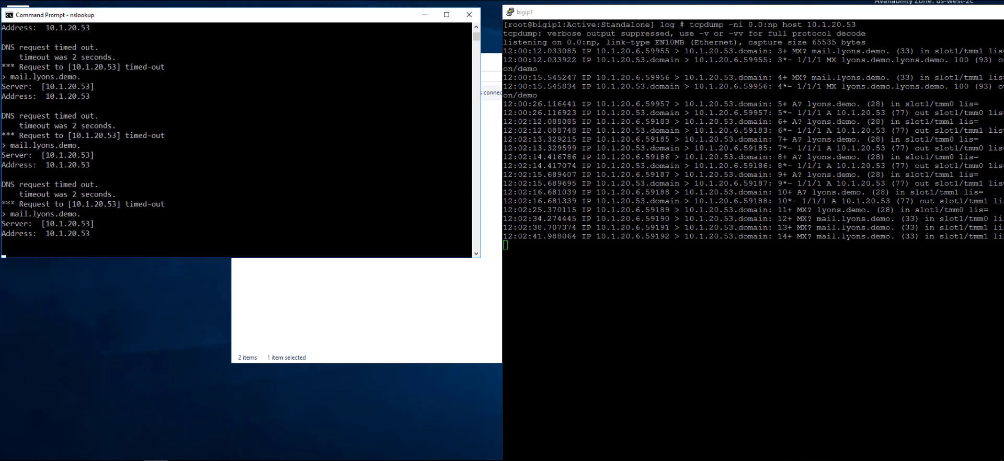
Highlight the mail.lyons.demo. MX queries in the tcpdump output, and run the same MX lookup in nslookup once more
drag(846, 236, 762, 219)
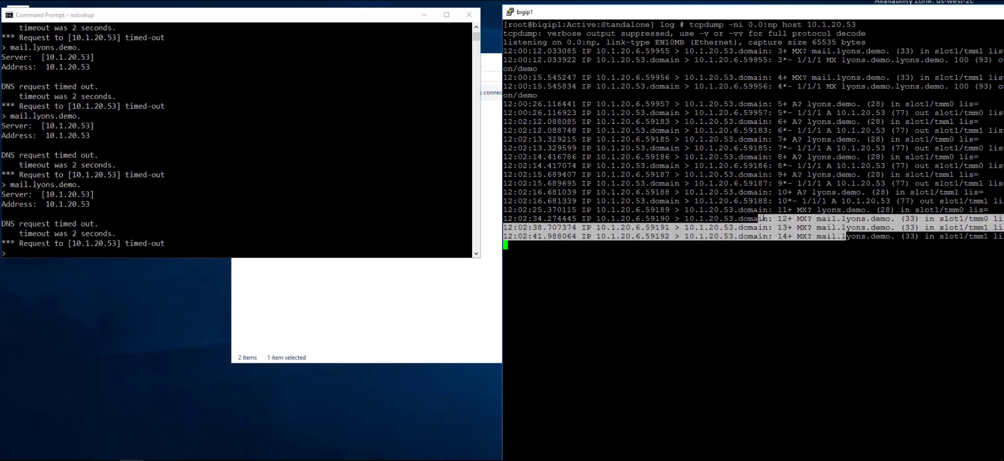
click(768, 219)
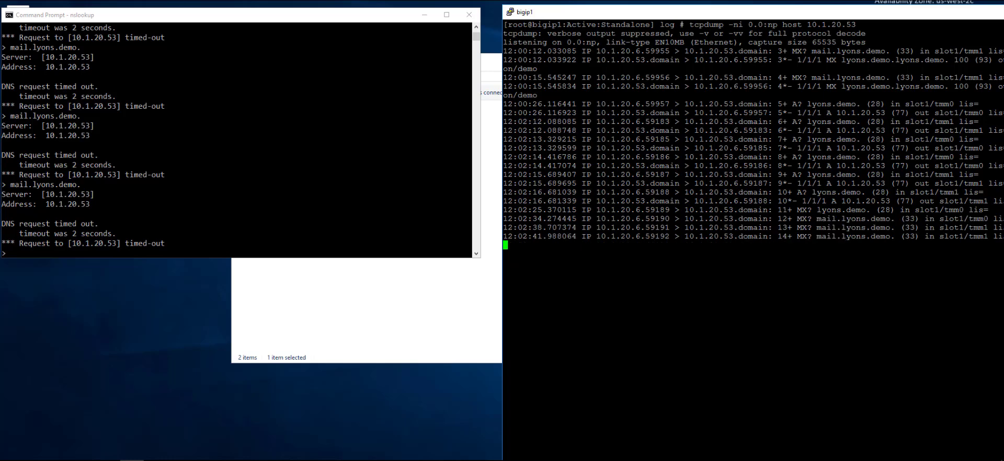
click(211, 196)
key(Up)
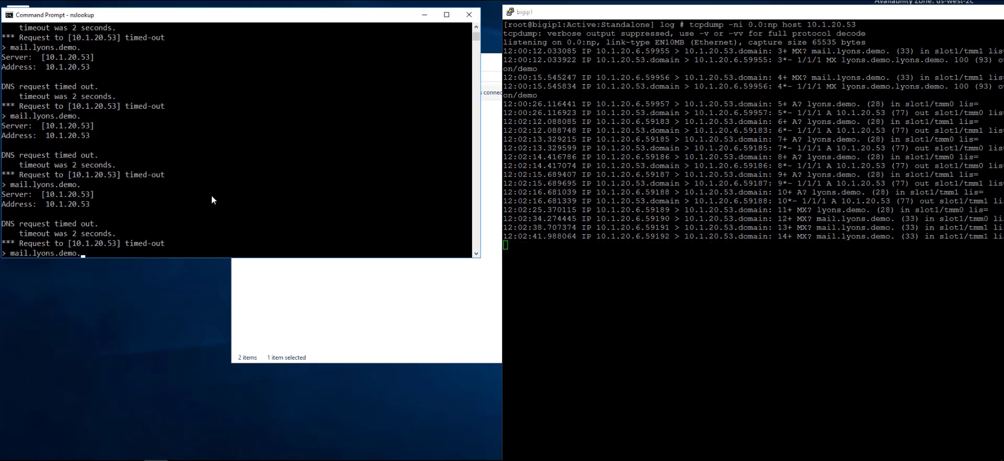
key(Return)
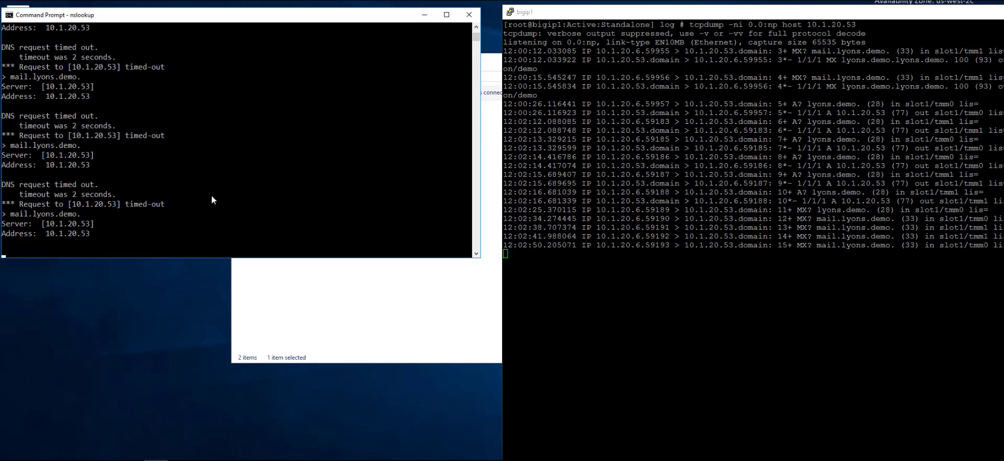
Recall the previous mail.lyons.demo. query in nslookup and run its MX lookup again
key(Up)
key(Up)
key(Down)
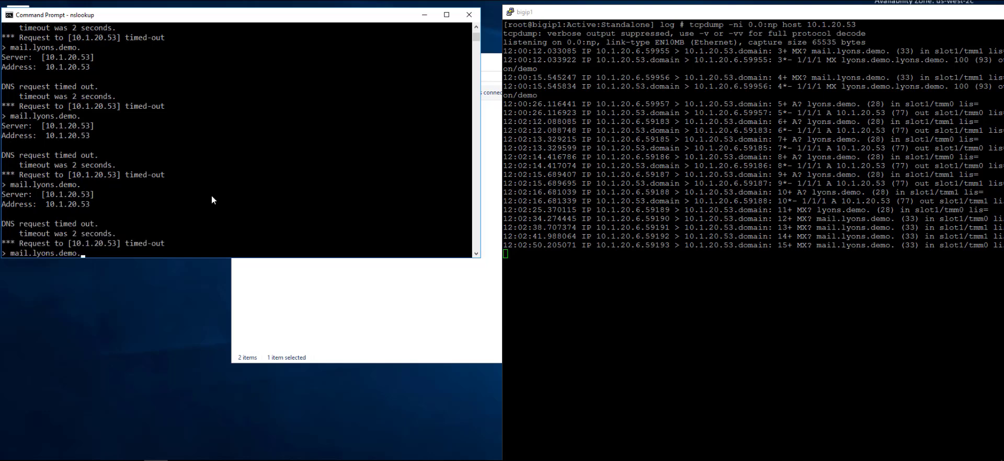
key(Return)
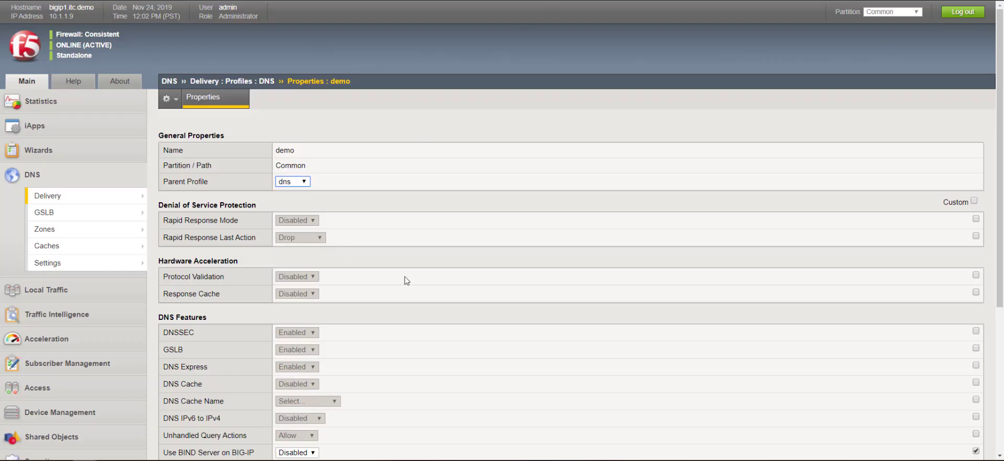
Switch to the BIG-IP configuration utility and open the Security event log for the DNS protocol
scroll(407, 281, down, 3)
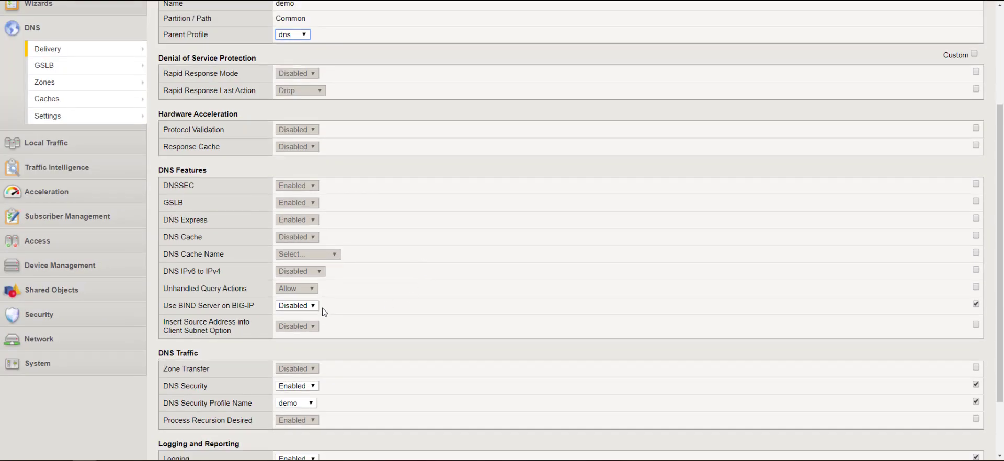
click(97, 319)
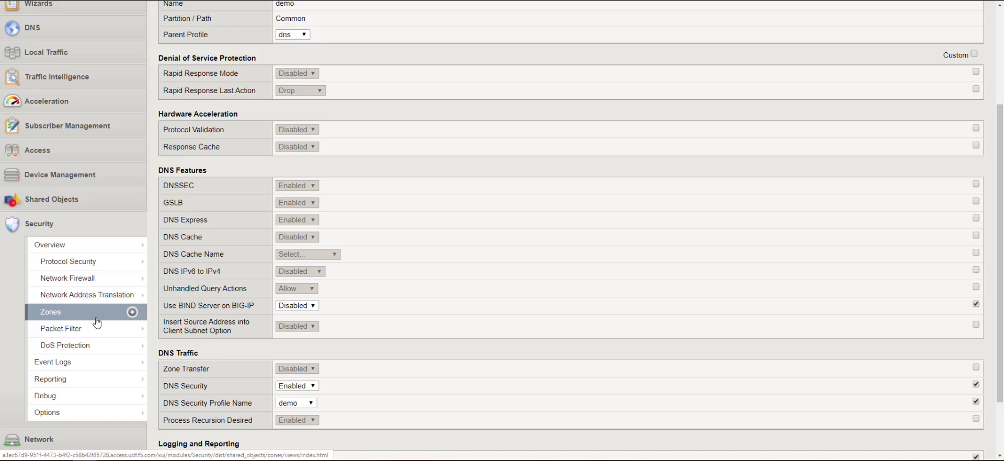
mouse_move(80, 366)
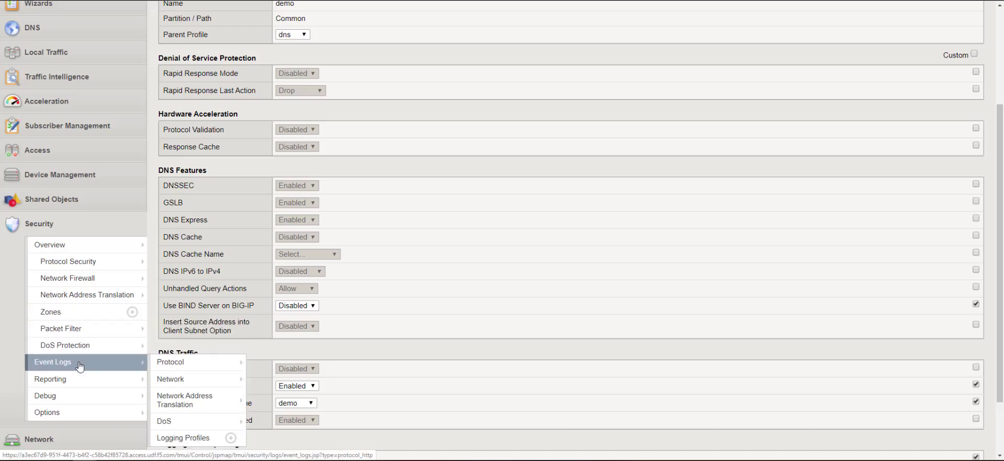
mouse_move(172, 362)
click(287, 380)
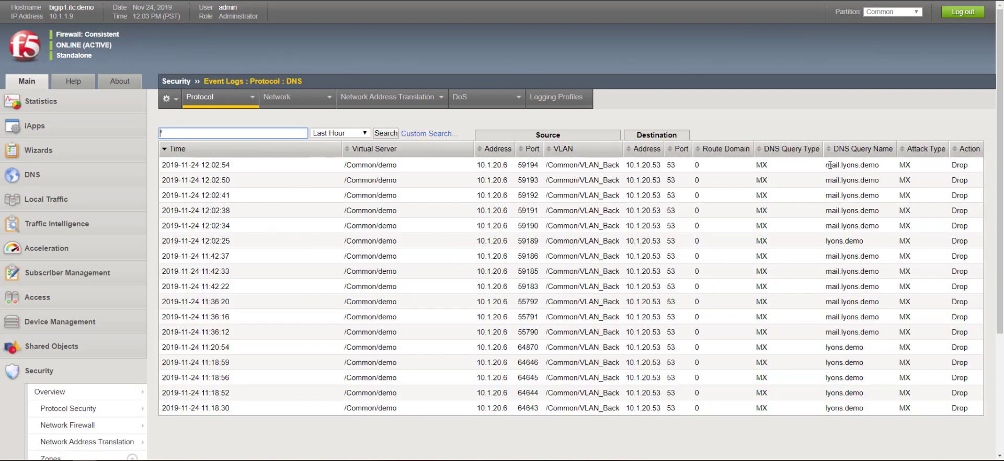
Highlight the DNS query type and then the action of the newest mail.lyons.demo entry in the event log
drag(795, 165, 752, 165)
click(741, 189)
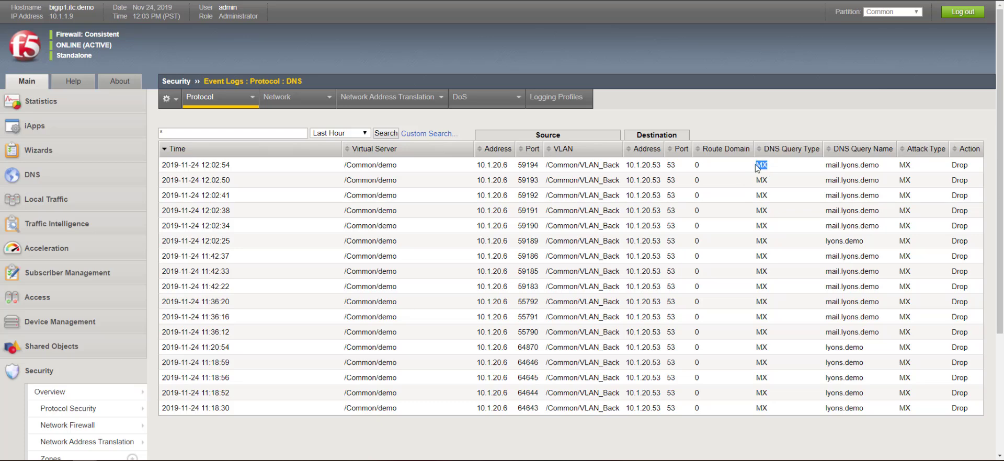
drag(972, 166, 949, 170)
click(325, 460)
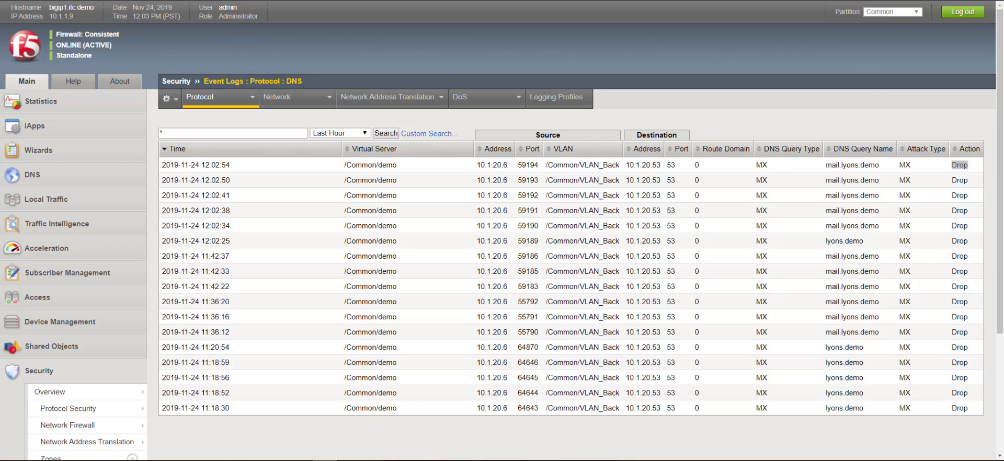